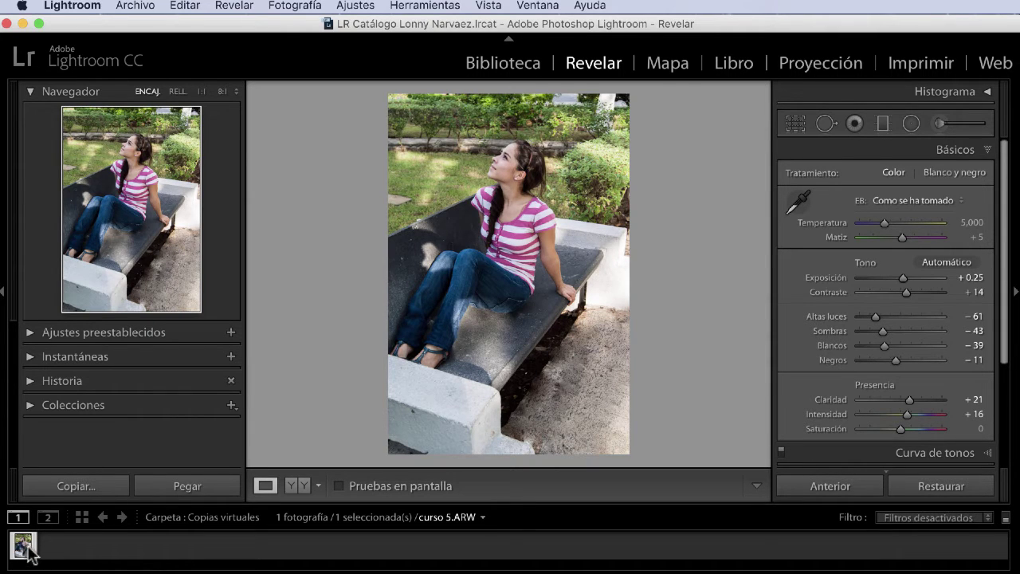
- Create virtual copy Copiar 1 of curso 5.ARW, enlarge the filmstrip, and compare it with the original
left_click(289, 8)
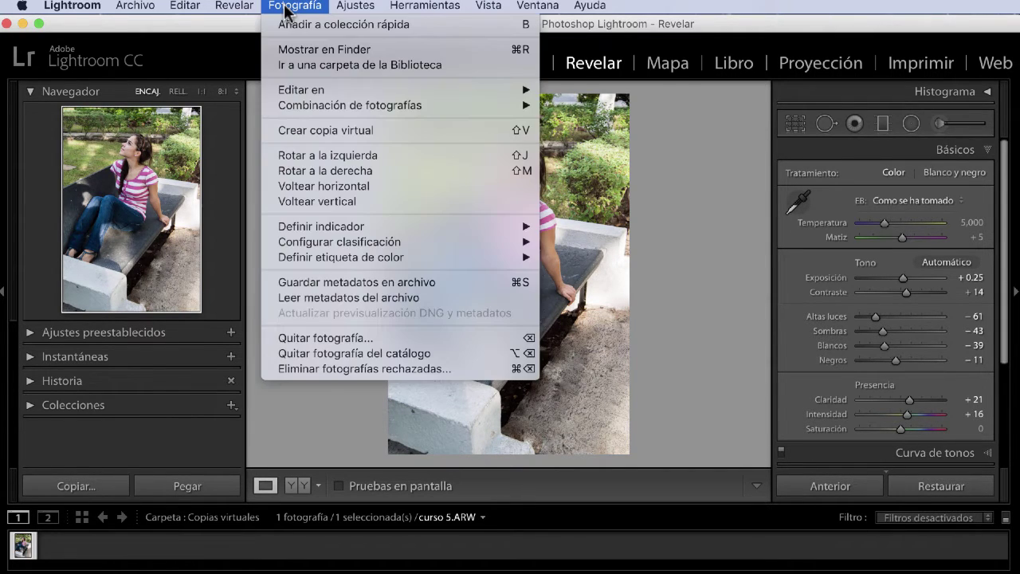
left_click(330, 131)
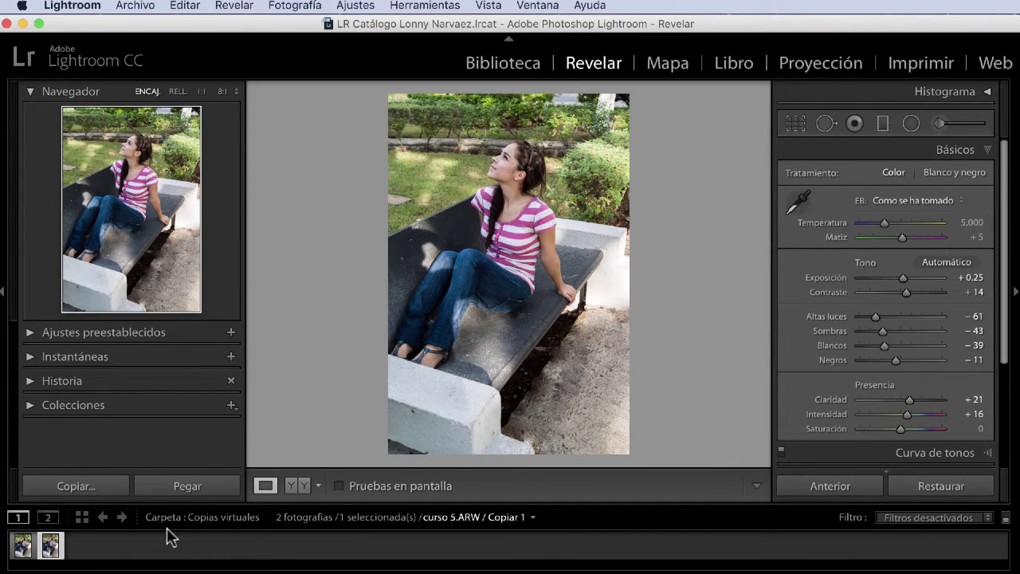
left_click_drag(193, 503, 193, 452)
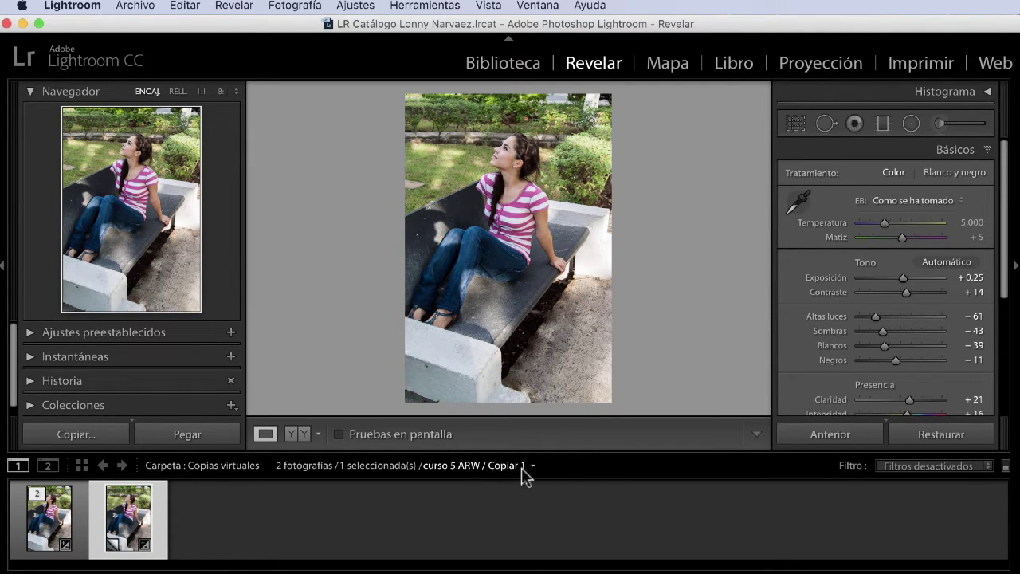
left_click(76, 526)
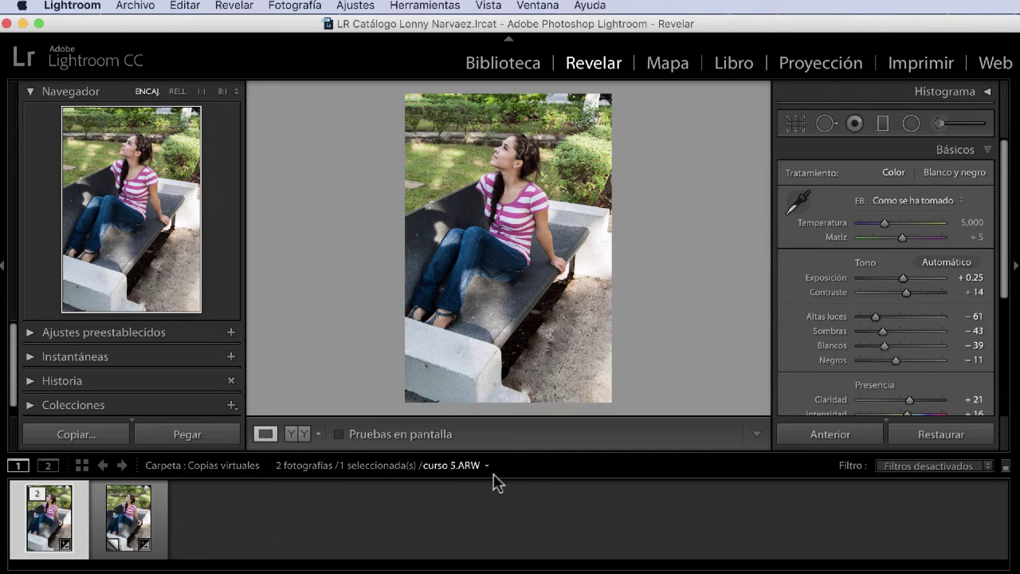
left_click(130, 532)
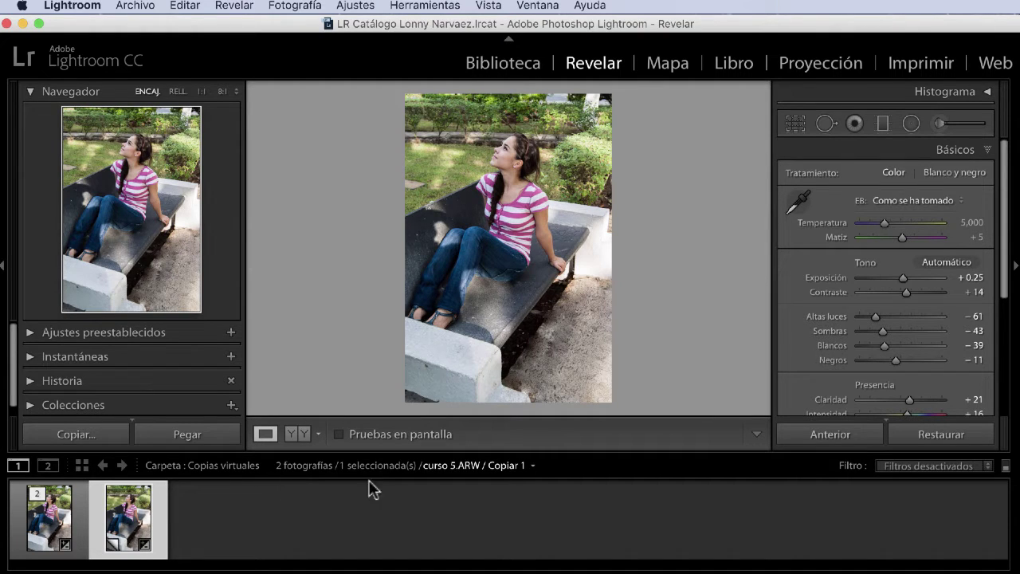
- Cool Copiar 1's white-balance temperature to 4,549
scroll(868, 351, "down", 2)
scroll(867, 355, "down", 2)
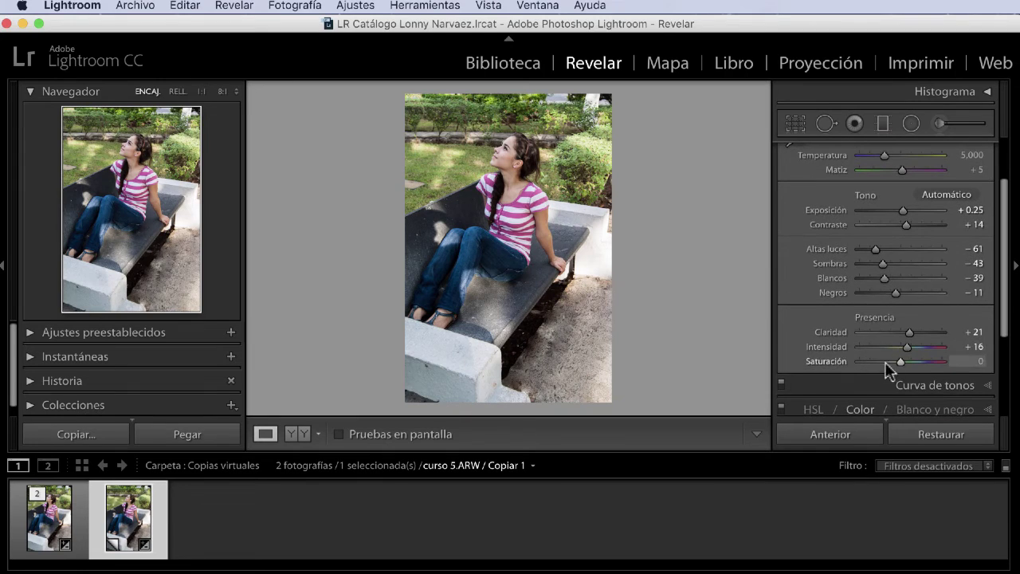
left_click_drag(901, 361, 889, 364)
scroll(865, 345, "up", 1)
scroll(866, 342, "up", 2)
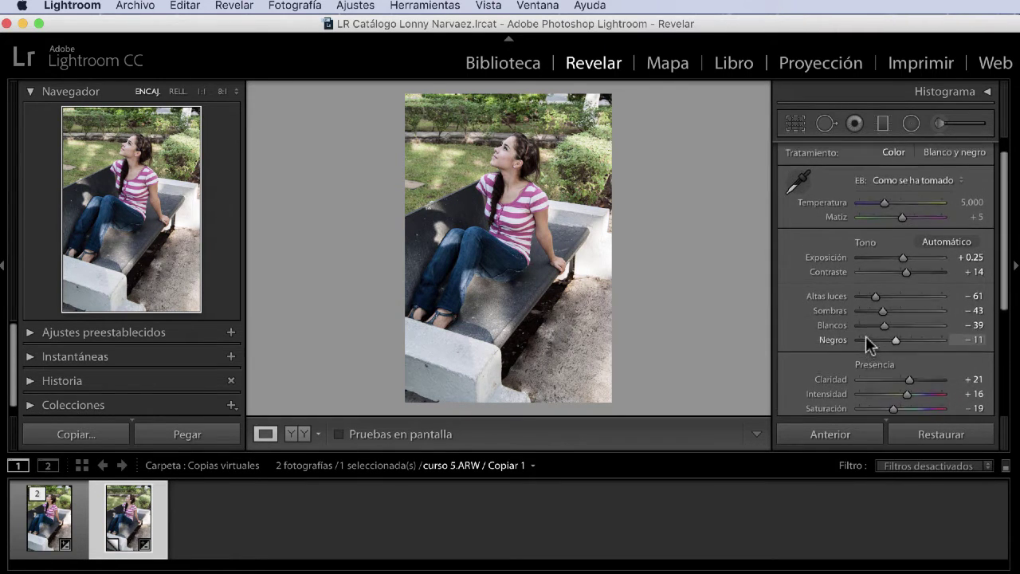
left_click_drag(884, 207, 878, 211)
- Set blacks -4, highlights -72, clarity +44 and saturation -19, then compare with the original
scroll(879, 265, "down", 1)
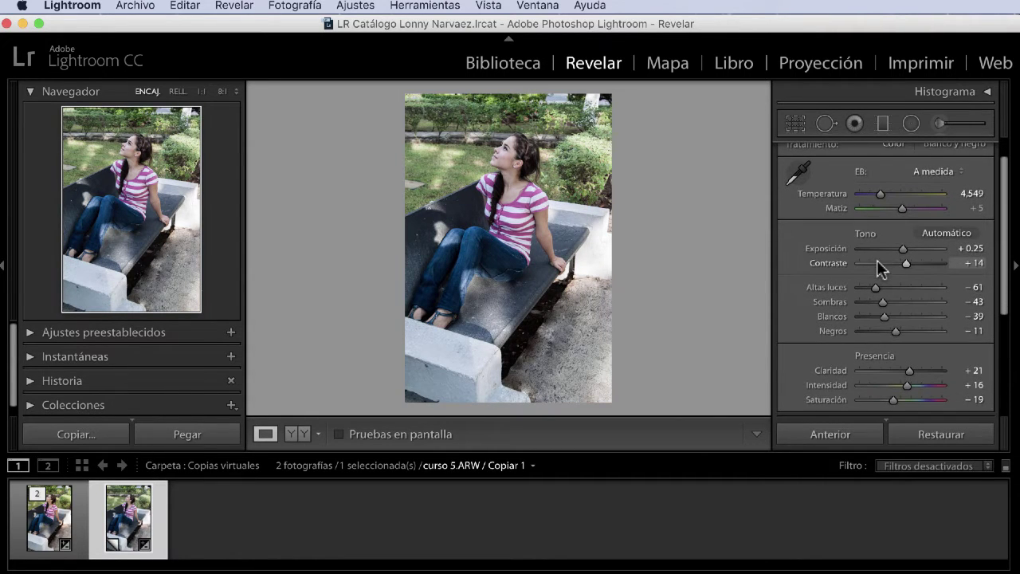
left_click_drag(880, 330, 897, 330)
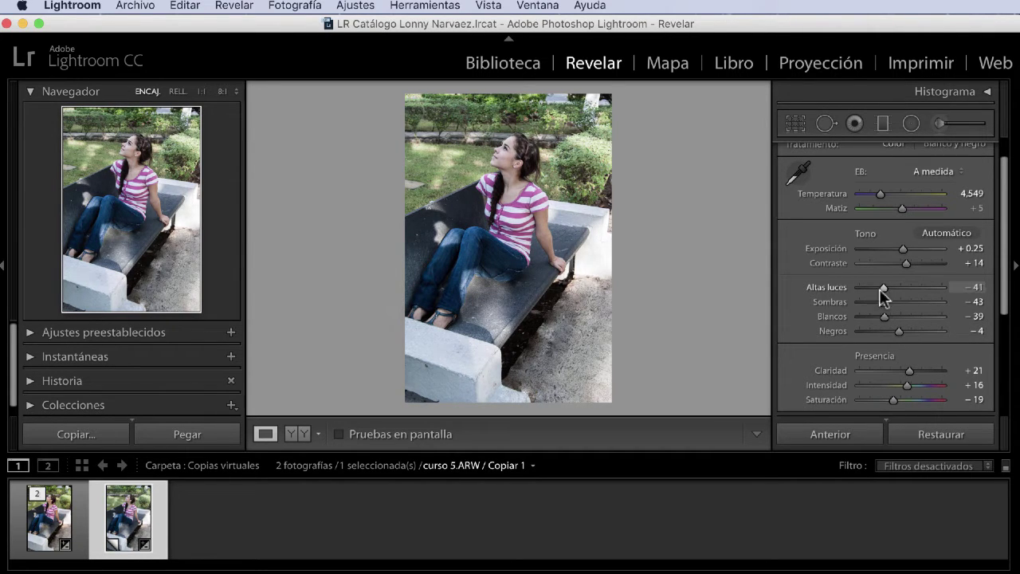
left_click_drag(879, 295, 888, 304)
scroll(887, 307, "down", 2)
left_click_drag(909, 346, 914, 344)
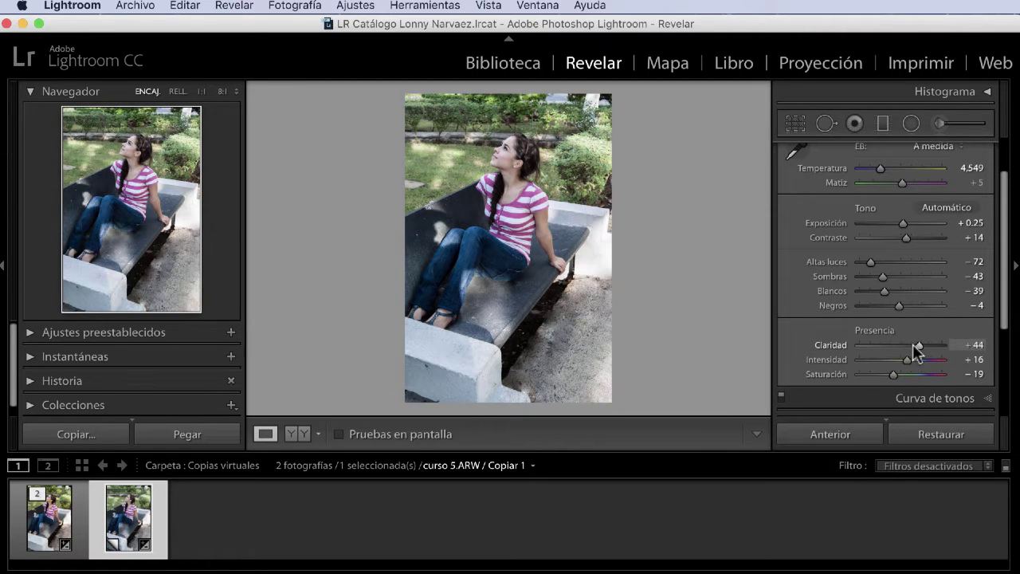
scroll(909, 351, "down", 1)
scroll(901, 362, "down", 1)
scroll(890, 372, "down", 1)
scroll(890, 371, "down", 2)
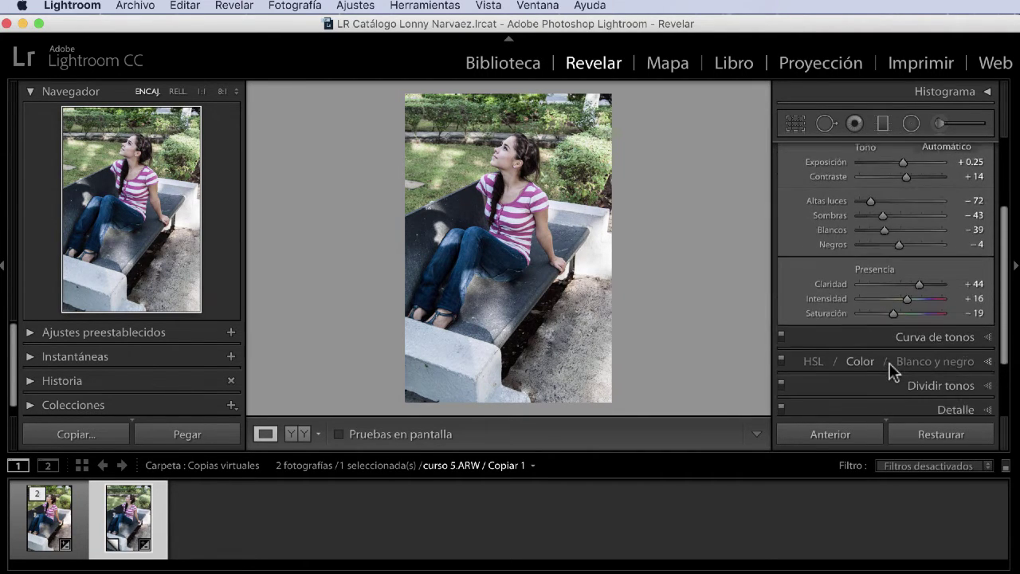
scroll(869, 372, "down", 1)
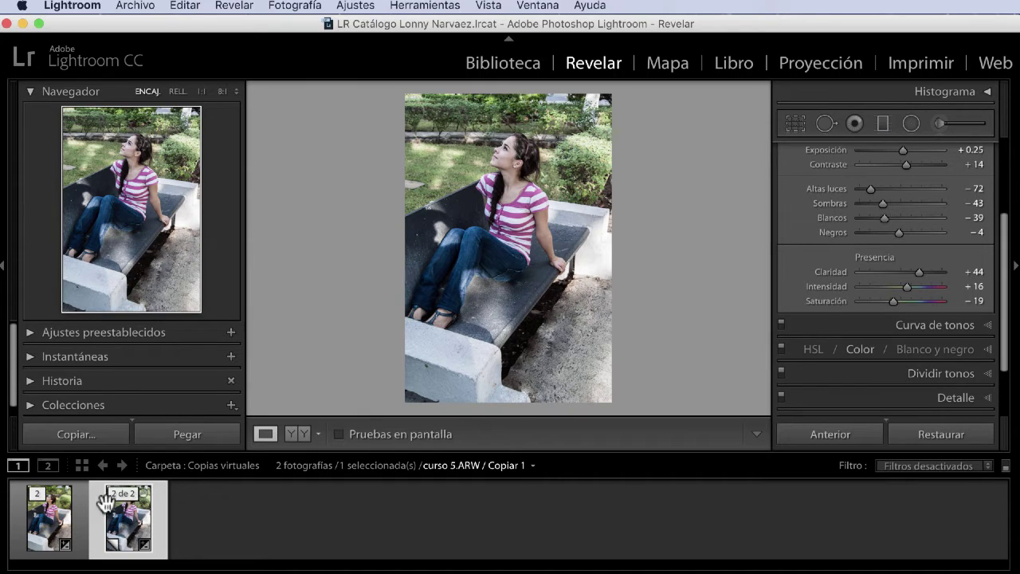
left_click(49, 518)
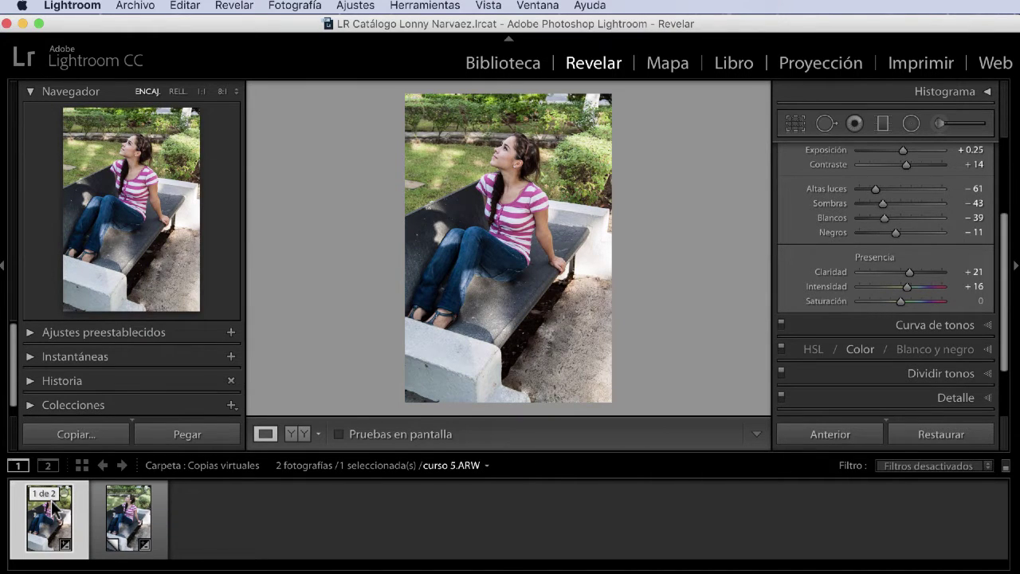
- Duplicate the edited Copiar 1 as virtual copy Copiar 2 with Cmd+' and select it
left_click(114, 510)
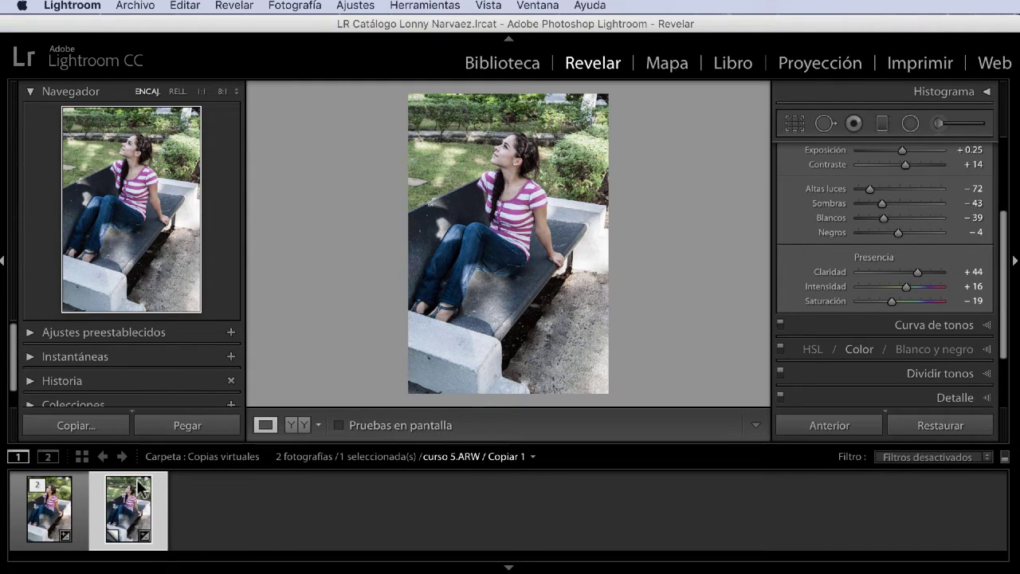
right_click(139, 487)
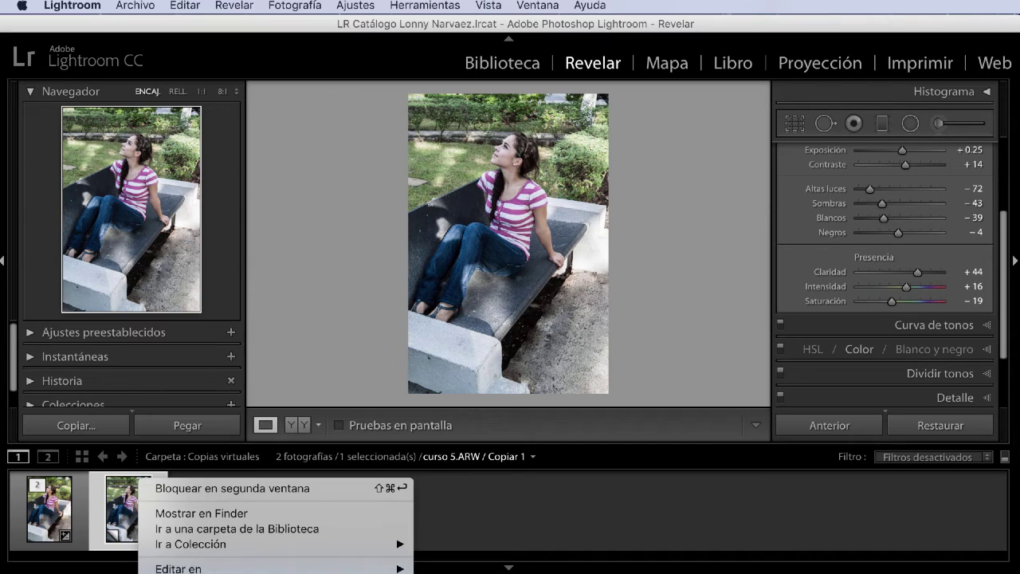
key("Escape")
key("ctrl+apostrophe")
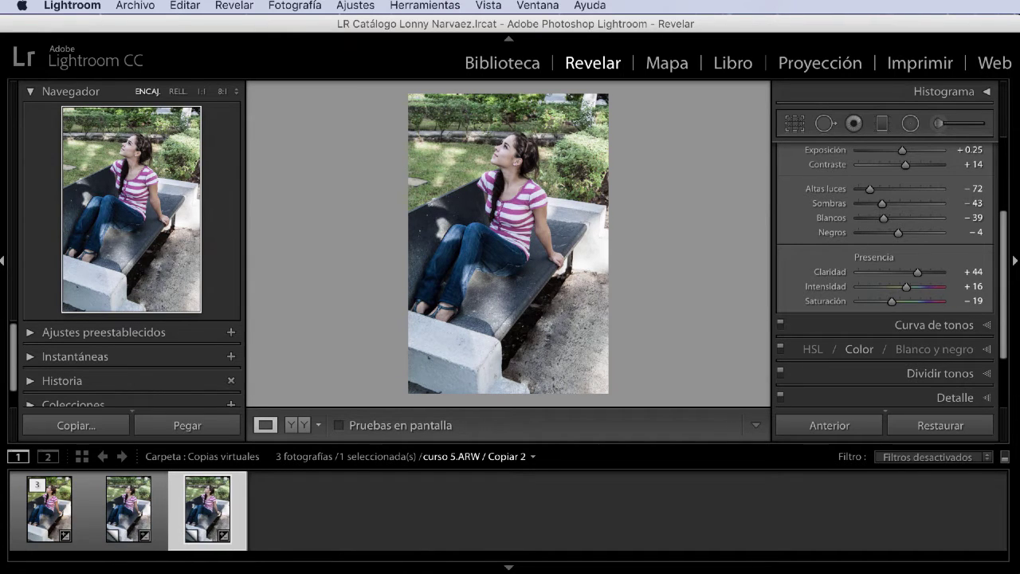
left_click(140, 511)
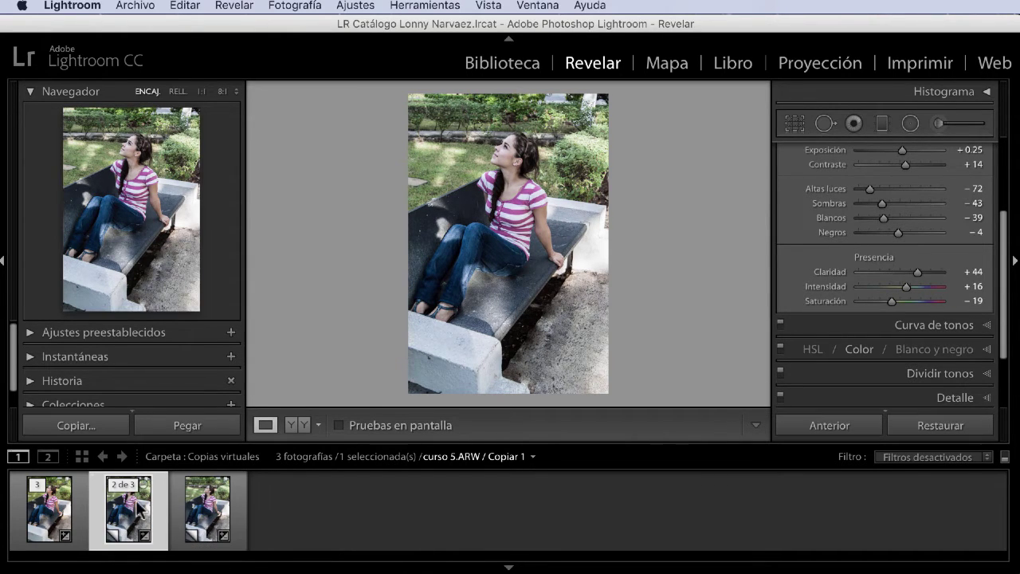
left_click(190, 510)
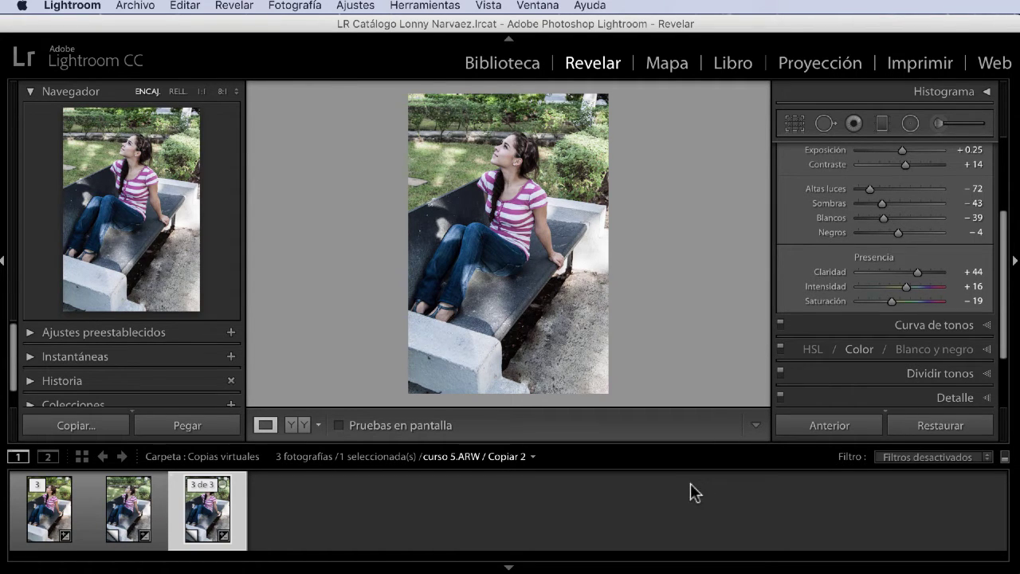
- Set Copiar 2's Saturación to +76 and Intensidad to -100
scroll(920, 322, "up", 3)
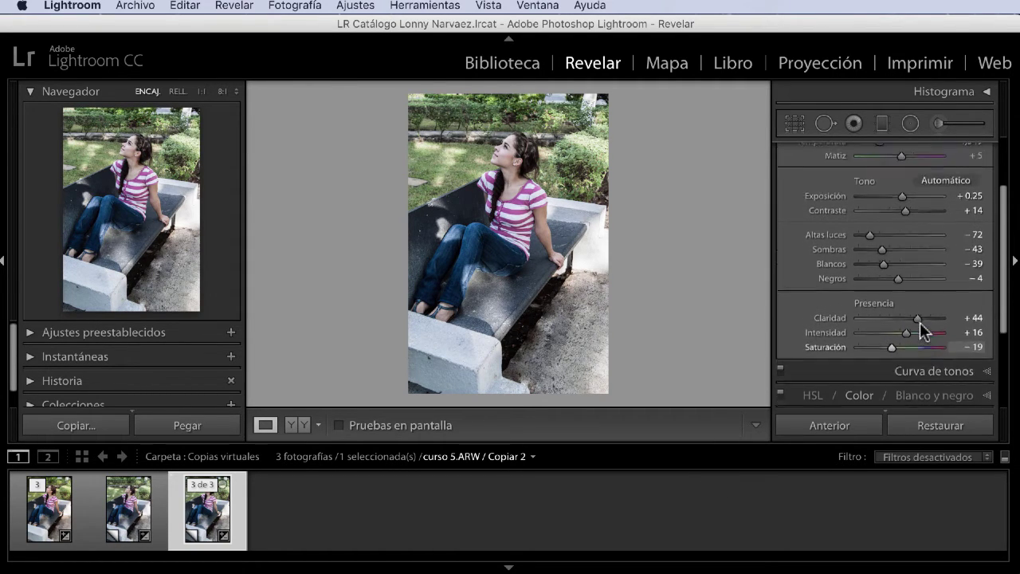
scroll(920, 322, "down", 3)
scroll(920, 322, "down", 1)
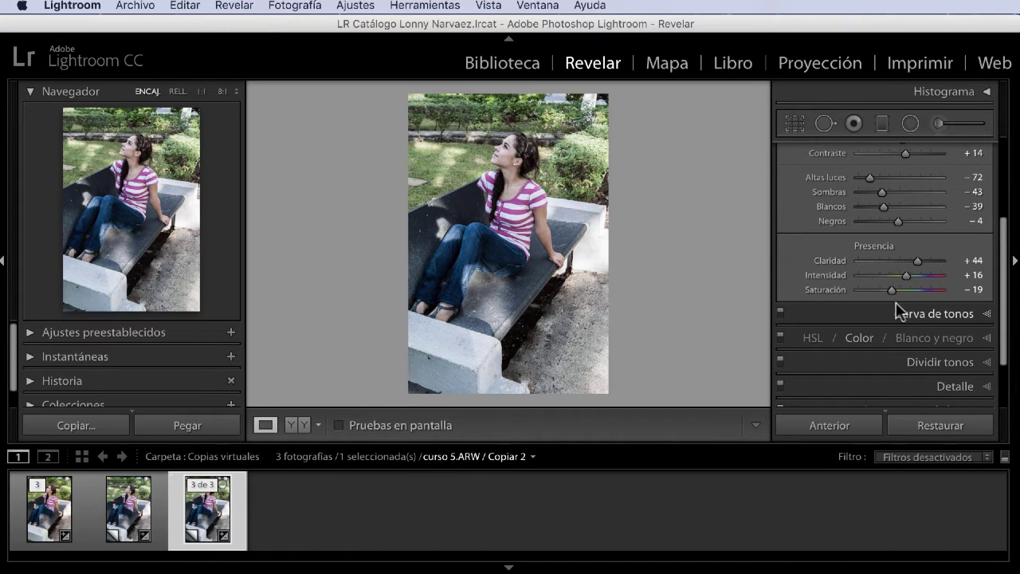
left_click_drag(898, 293, 826, 290)
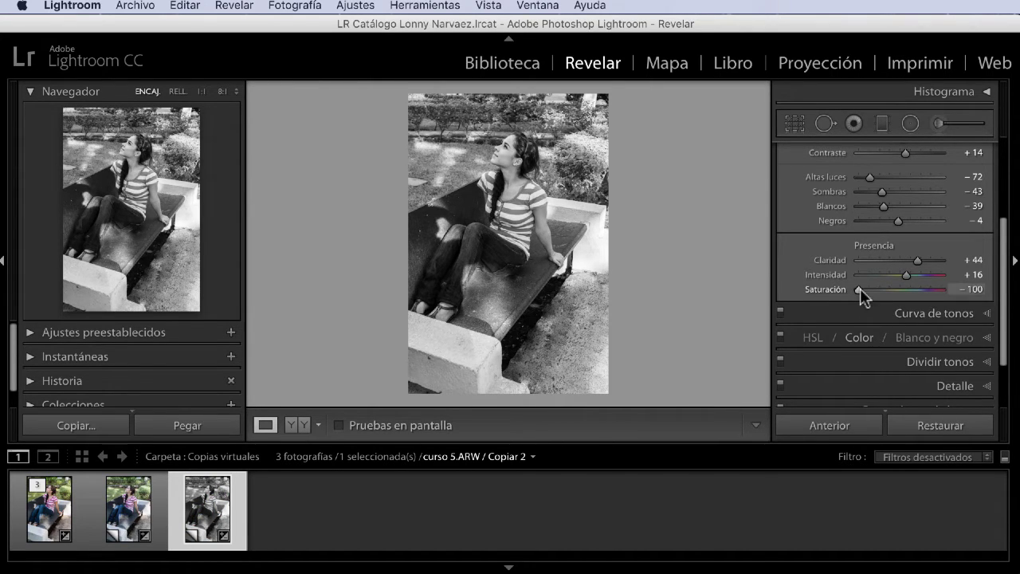
mouse_move(860, 290)
left_mouse_down()
mouse_move(948, 297)
mouse_move(933, 294)
left_mouse_up()
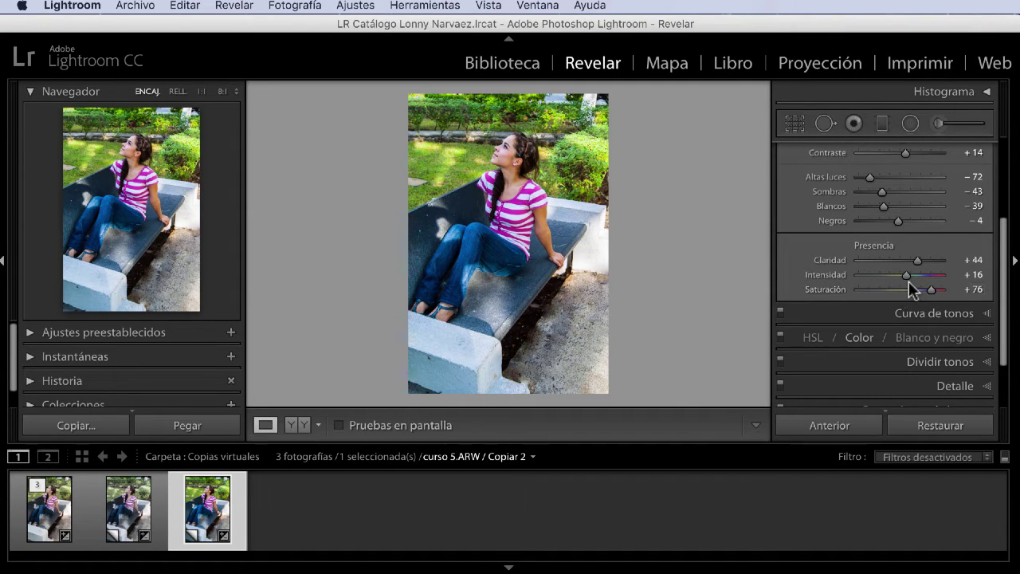
left_click_drag(902, 277, 840, 274)
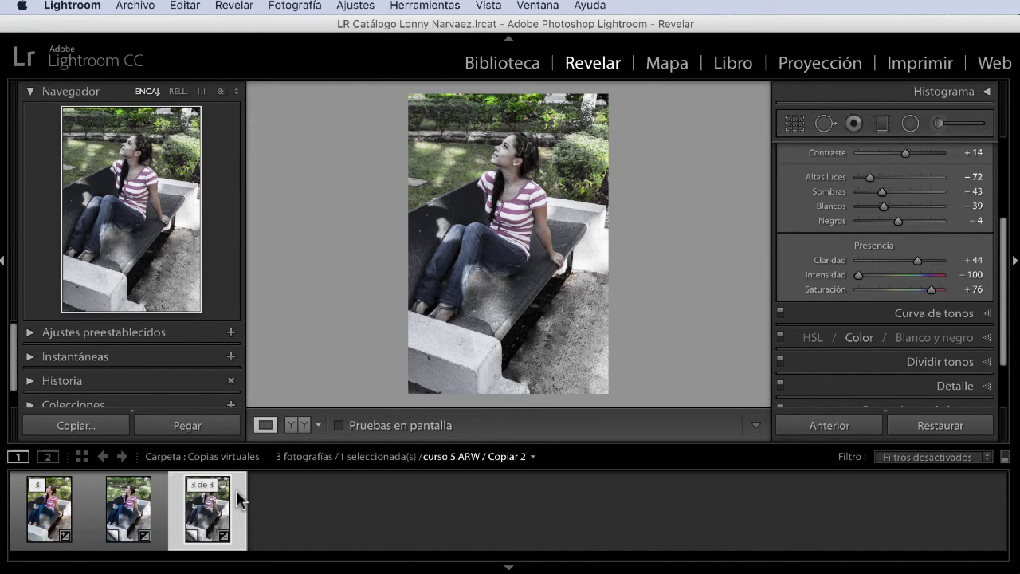
- Create virtual copy Copiar 3 from Copiar 2 and review each copy in the filmstrip
key("shift")
key("super+apostrophe")
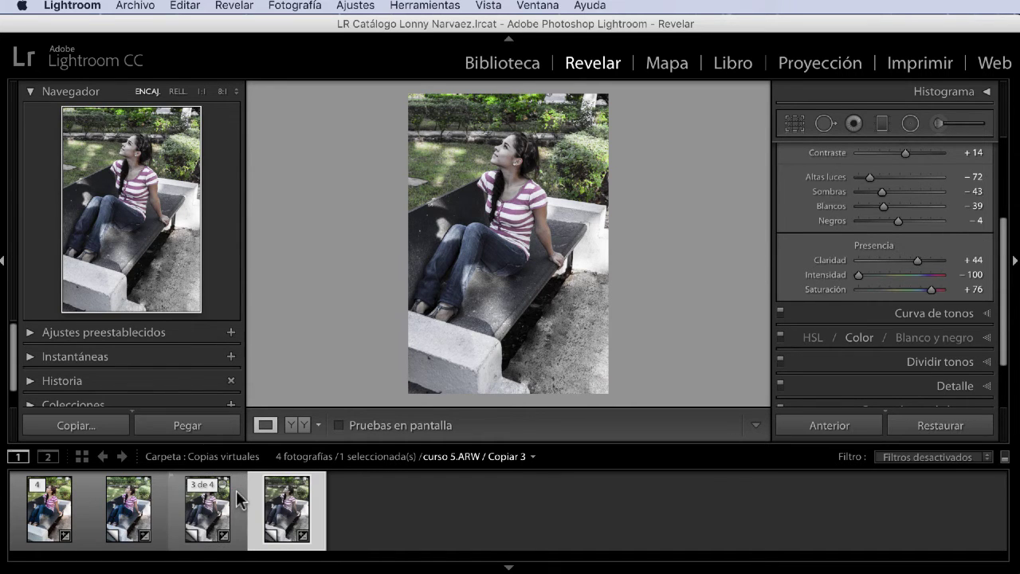
left_click(71, 522)
left_click(125, 526)
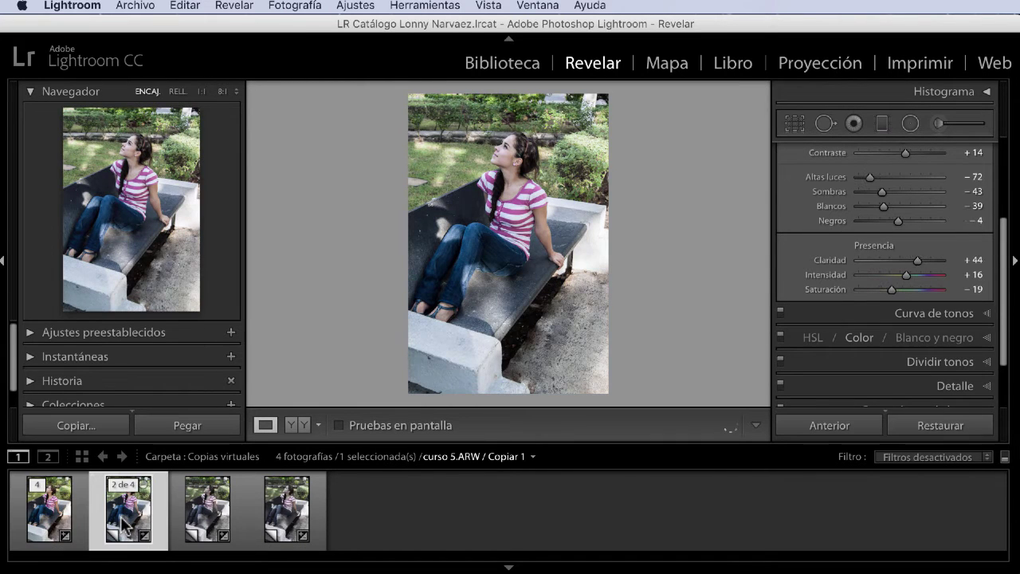
left_click(206, 525)
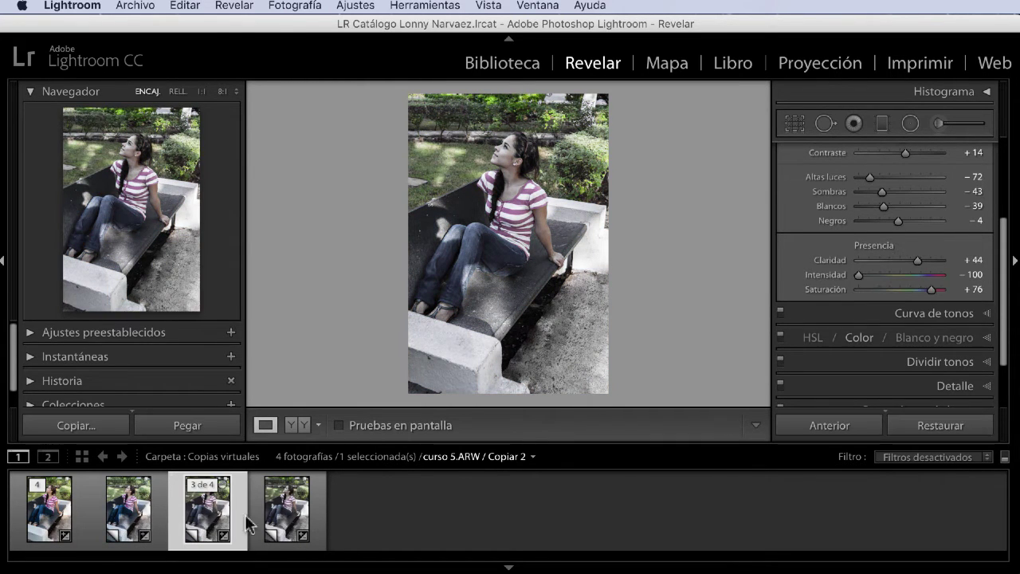
left_click(283, 514)
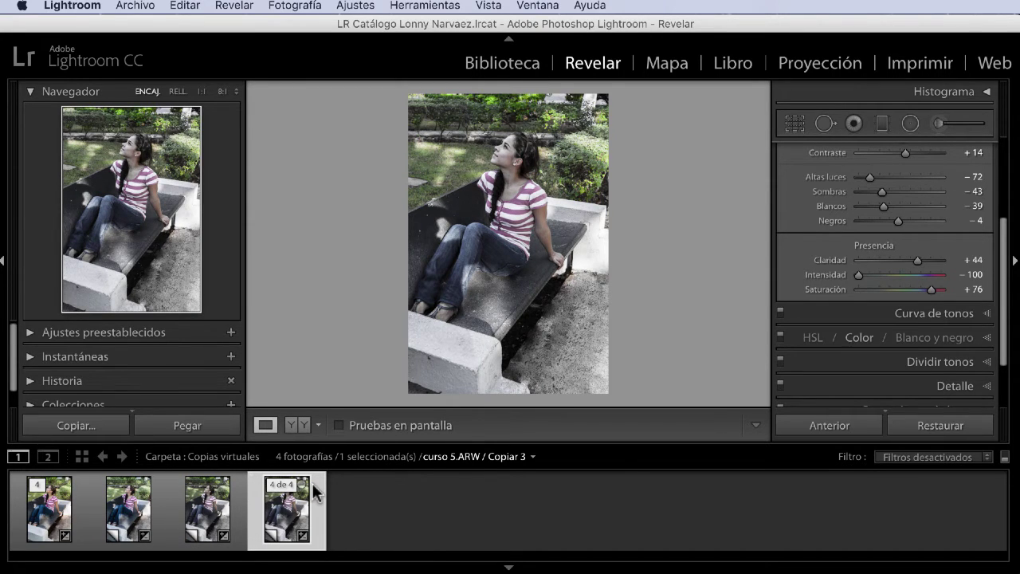
- Drop Copiar 3's Saturación to -100 and compare it with Copiar 1 and Copiar 2
scroll(859, 313, "up", 3)
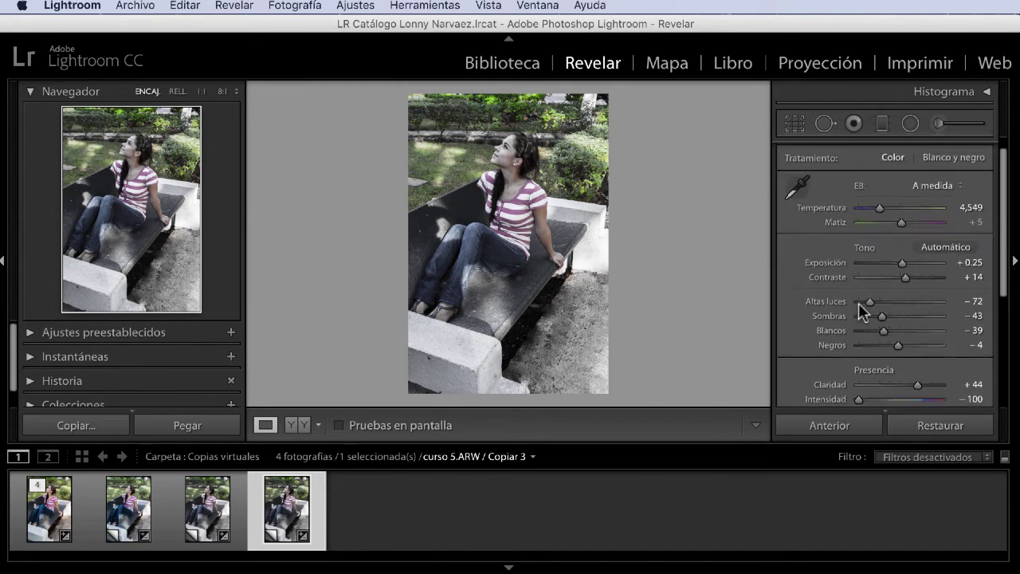
scroll(860, 303, "down", 2)
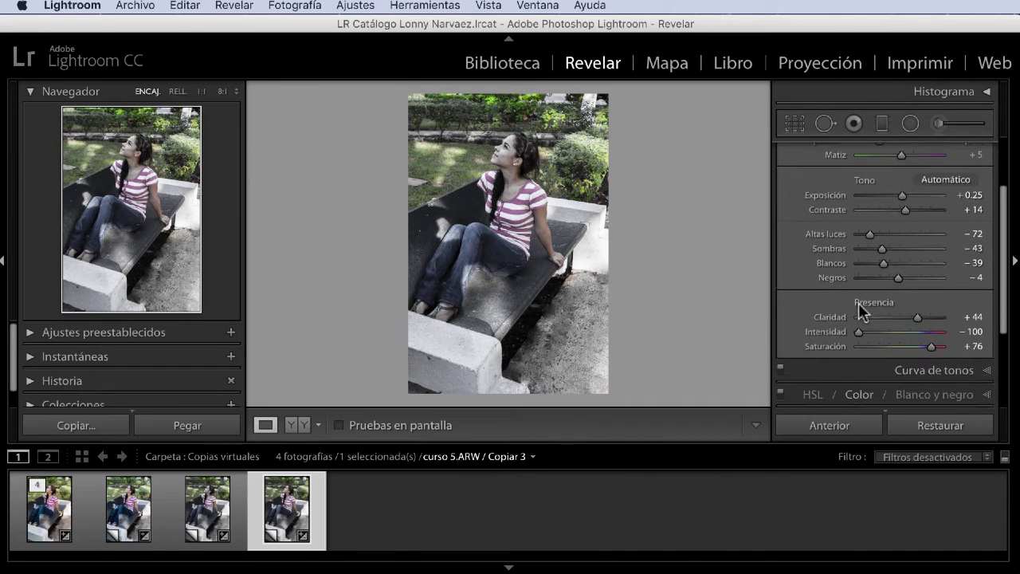
scroll(860, 303, "up", 3)
scroll(858, 303, "down", 2)
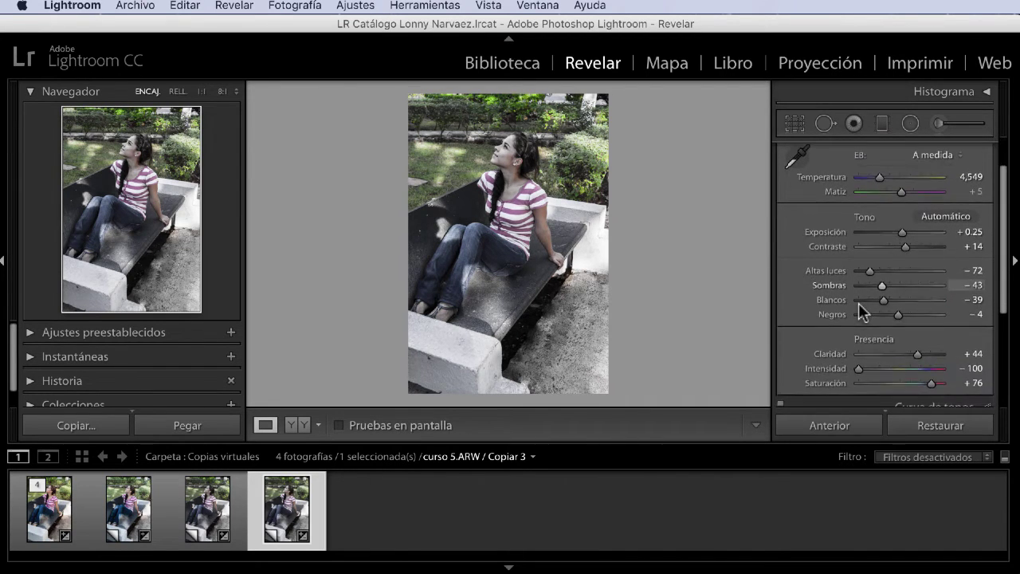
scroll(858, 303, "down", 1)
scroll(858, 303, "down", 2)
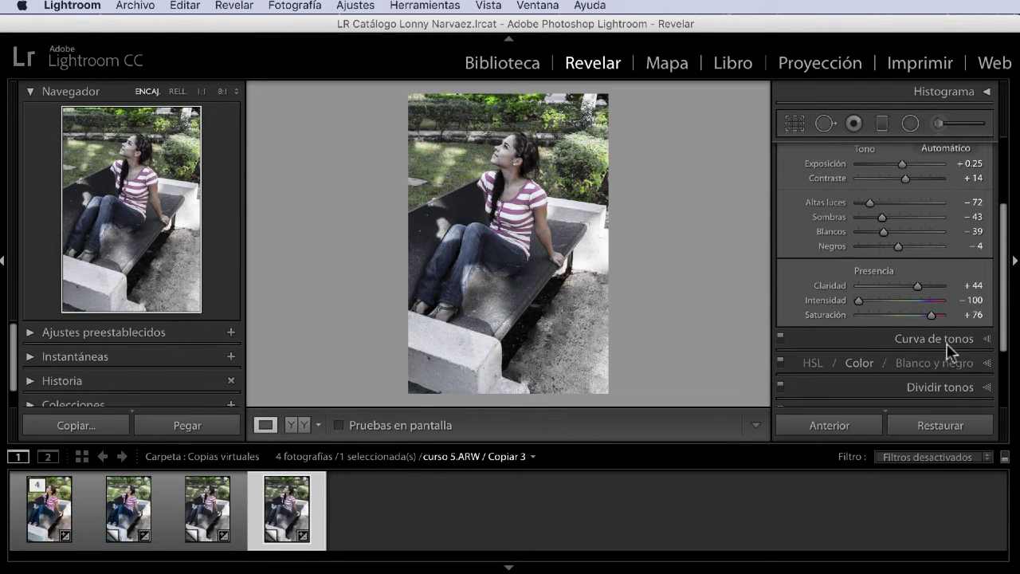
scroll(922, 333, "up", 1)
scroll(922, 333, "up", 3)
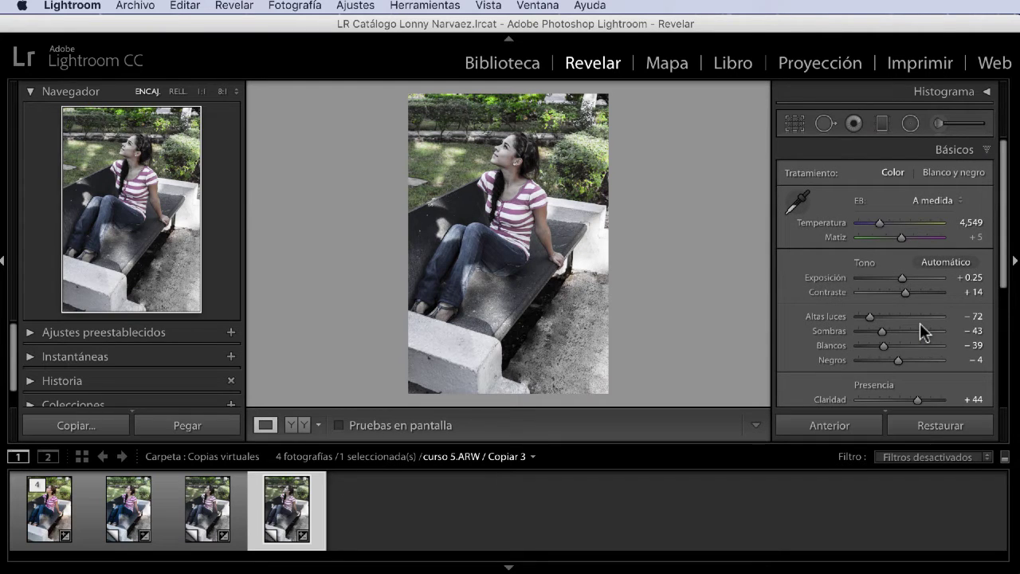
scroll(920, 331, "down", 1)
scroll(921, 331, "down", 1)
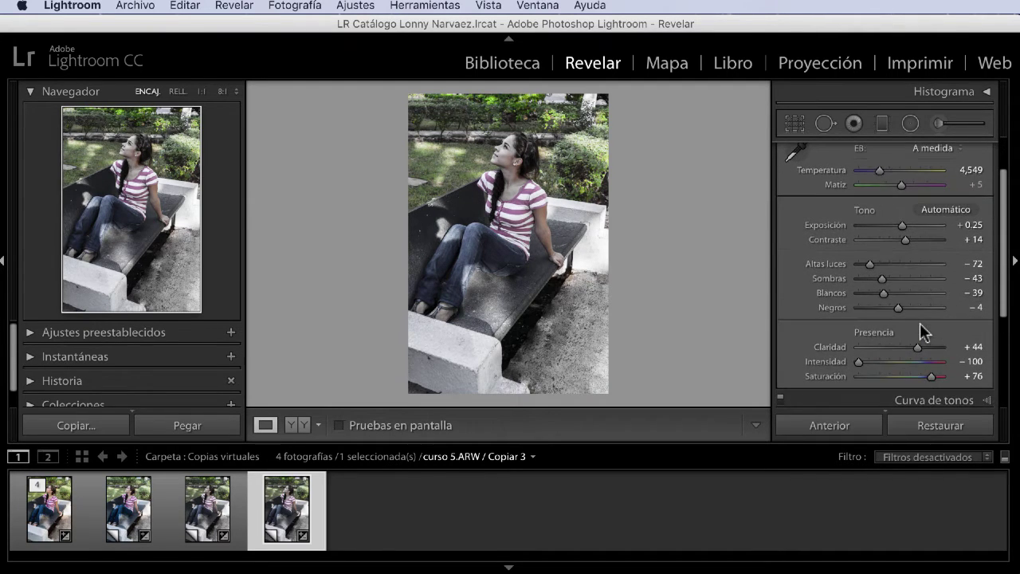
scroll(922, 332, "down", 1)
left_click_drag(930, 365, 824, 375)
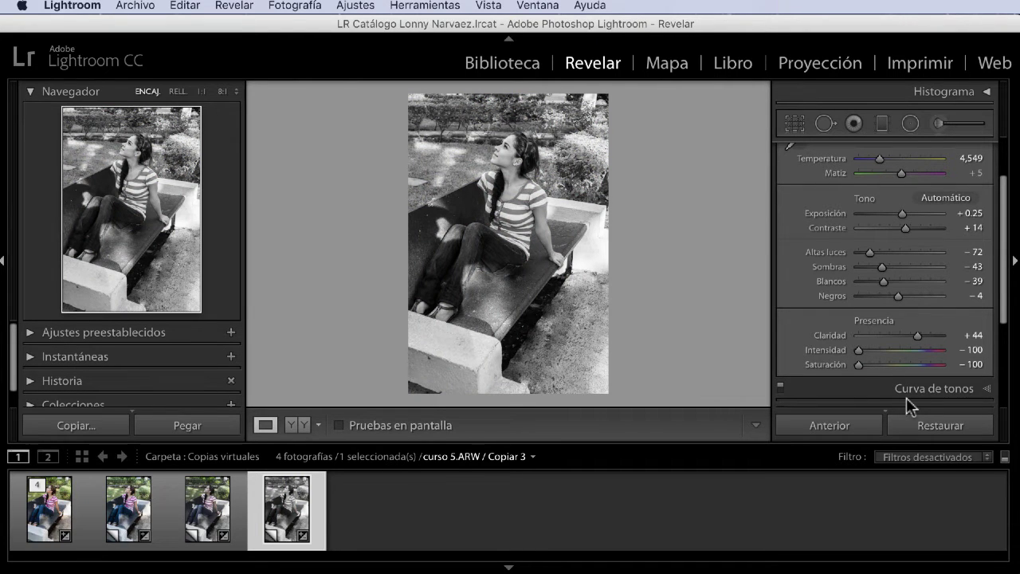
left_click(130, 511)
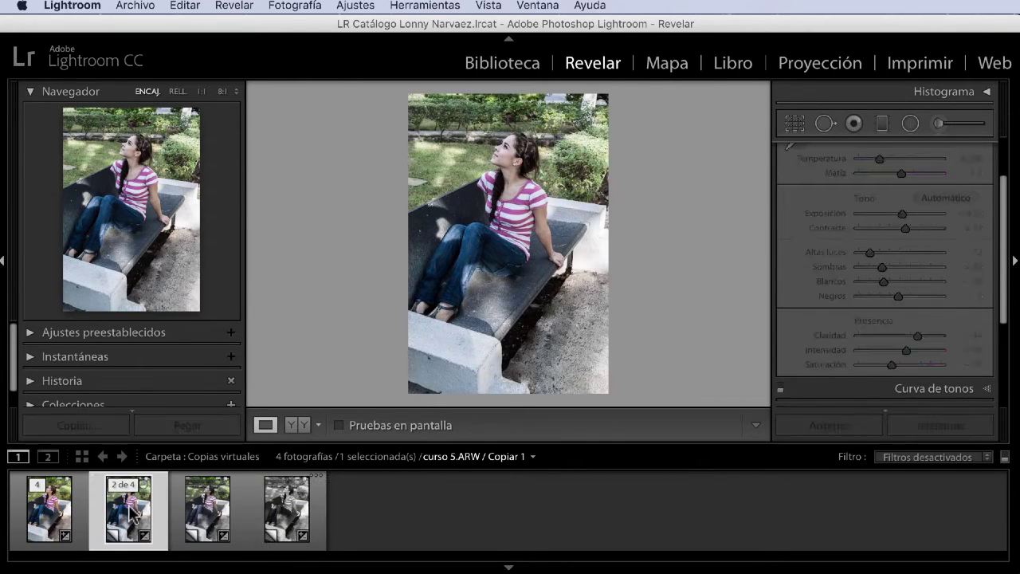
left_click(208, 510)
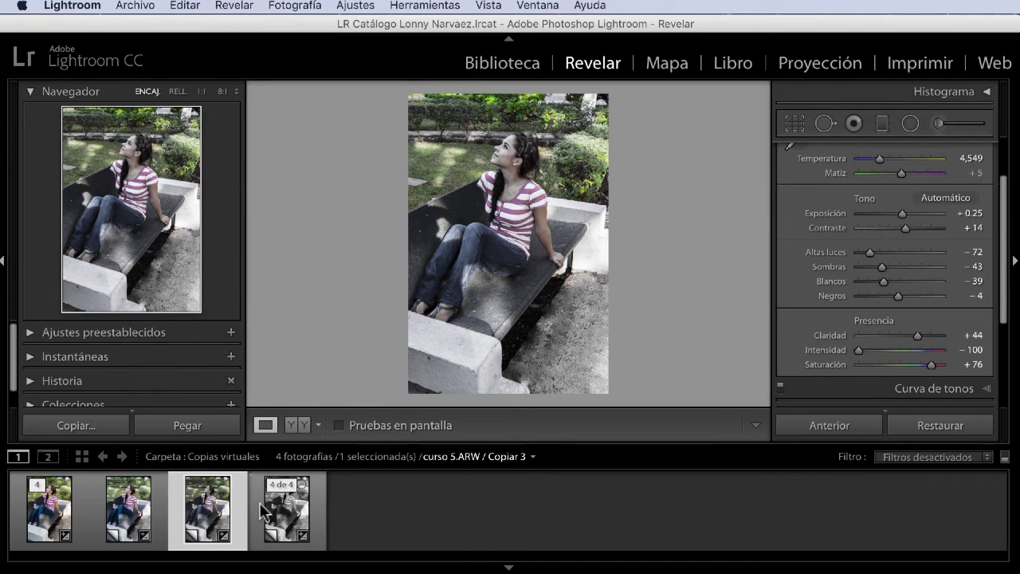
left_click(266, 510)
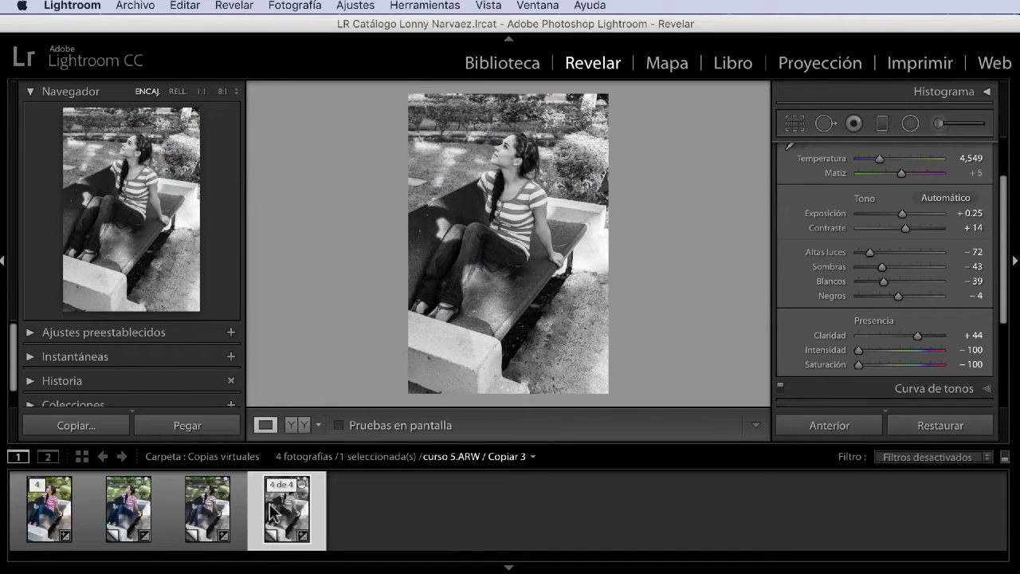
mouse_move(287, 508)
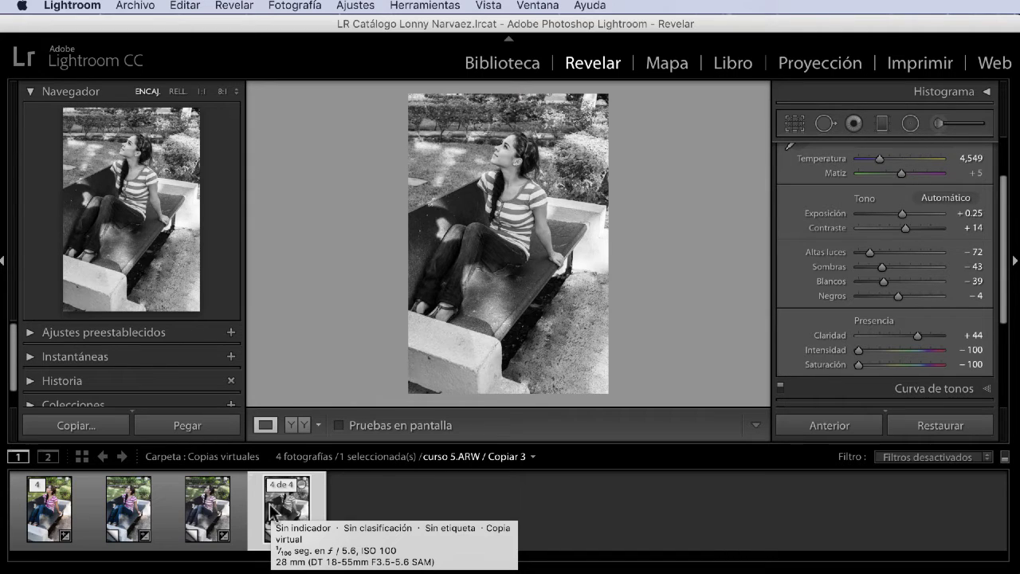
- Create virtual copy Copiar 4 from Copiar 3 and show its Blanco y negro colour-mix values
key("shift")
key("shift")
key("ctrl+apostrophe")
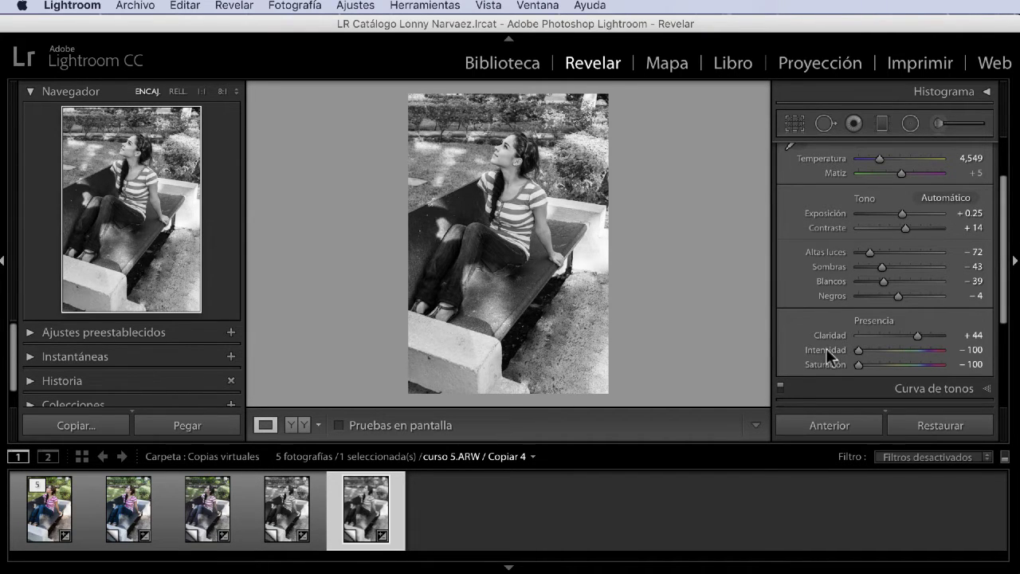
scroll(852, 354, "up", 2)
scroll(852, 354, "up", 2)
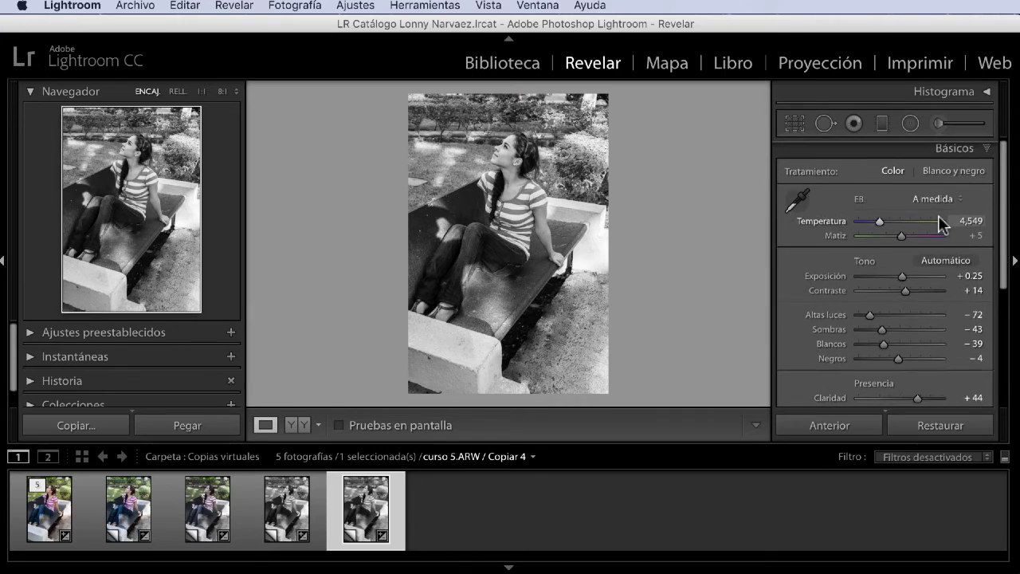
scroll(938, 215, "down", 1)
scroll(938, 215, "up", 1)
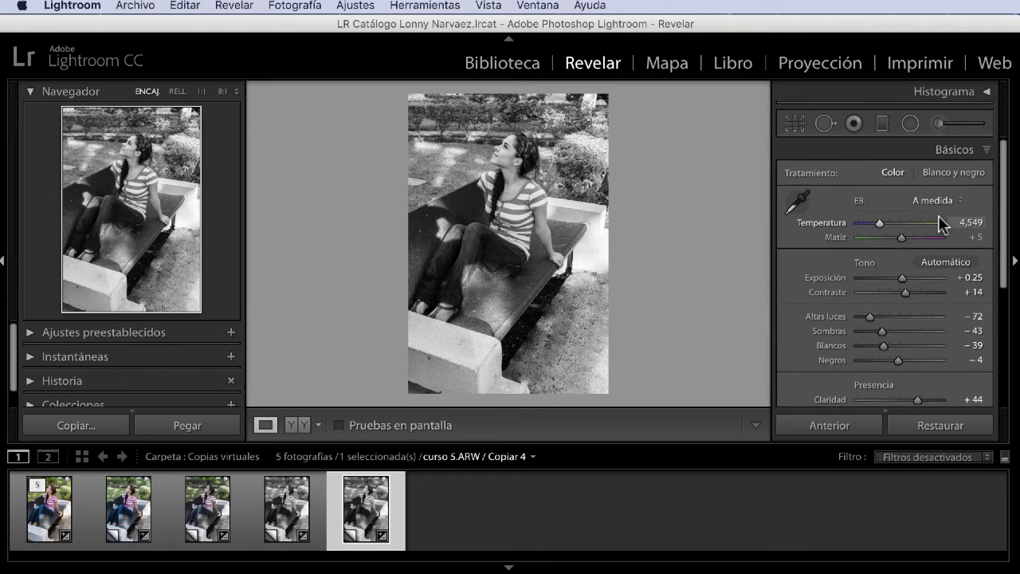
scroll(938, 217, "down", 1)
scroll(938, 217, "down", 4)
scroll(938, 219, "down", 5)
scroll(939, 227, "down", 2)
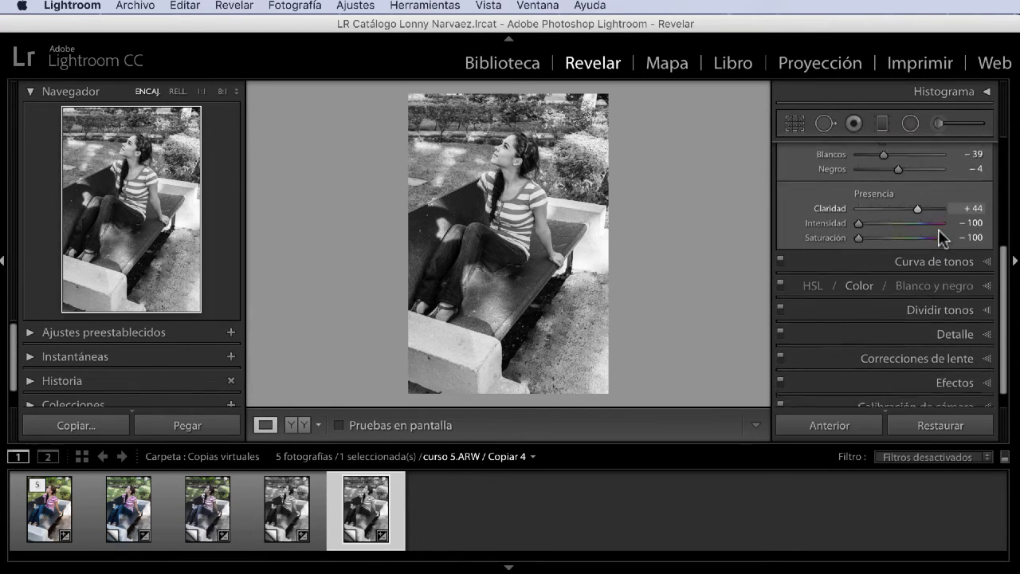
scroll(929, 248, "down", 1)
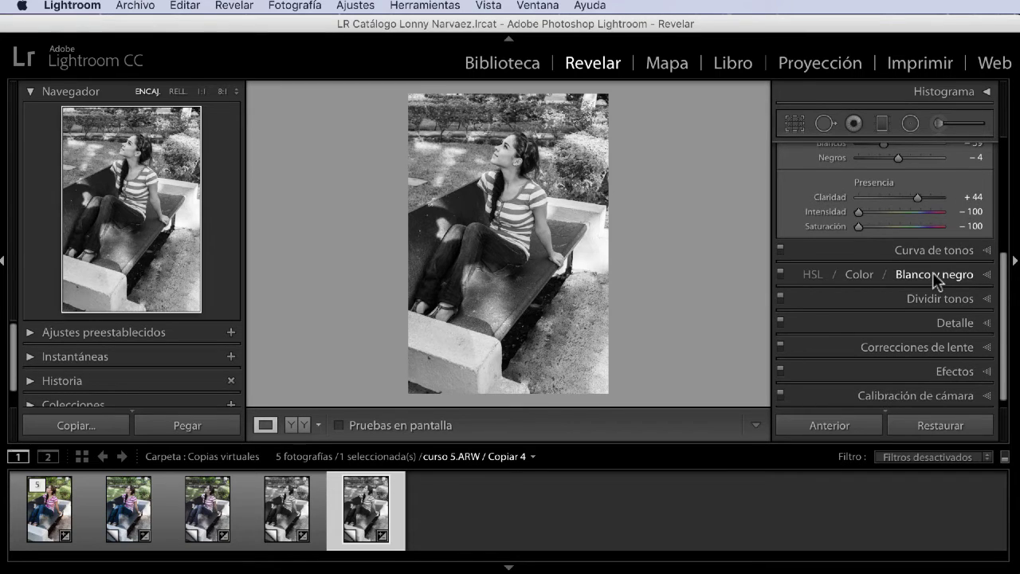
left_click(933, 271)
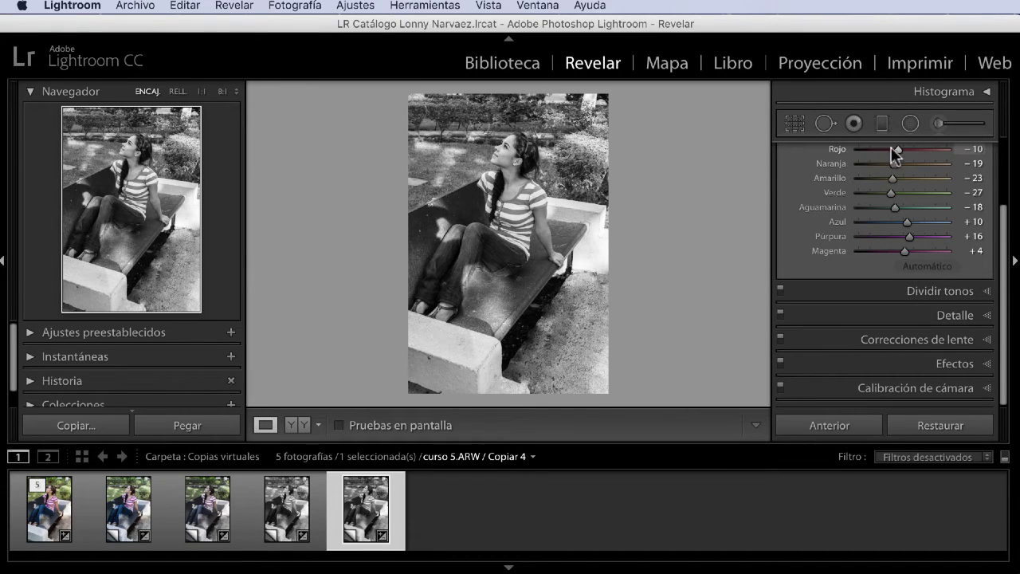
- Mix Copiar 4 to Rojo +29, Amarillo +36, Verde −57, Aguamarina −42, comparing against the other copies
mouse_move(899, 149)
left_mouse_down()
mouse_move(911, 149)
mouse_move(896, 163)
mouse_move(919, 177)
mouse_move(879, 191)
mouse_move(913, 249)
left_mouse_up()
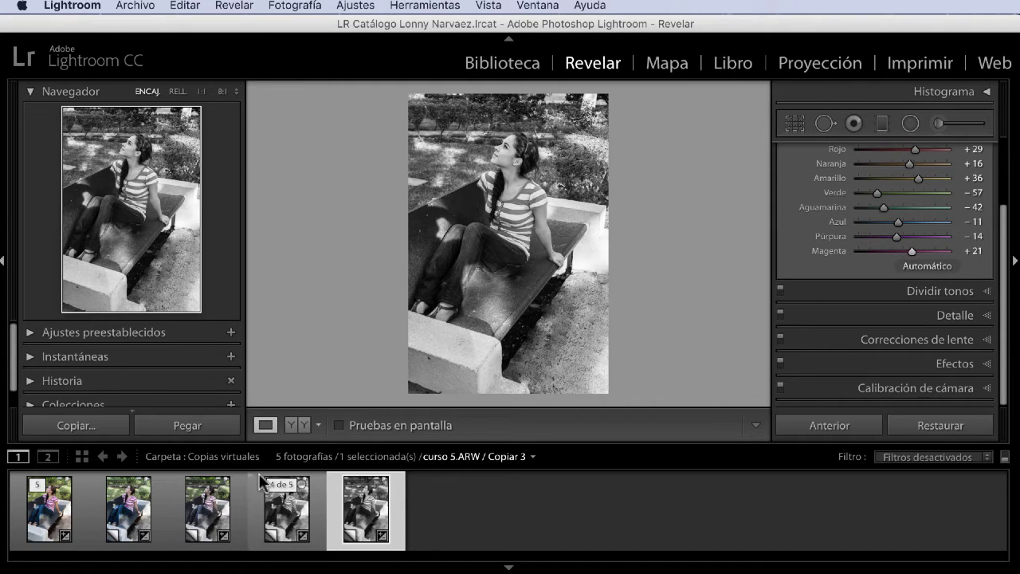
left_click(46, 512)
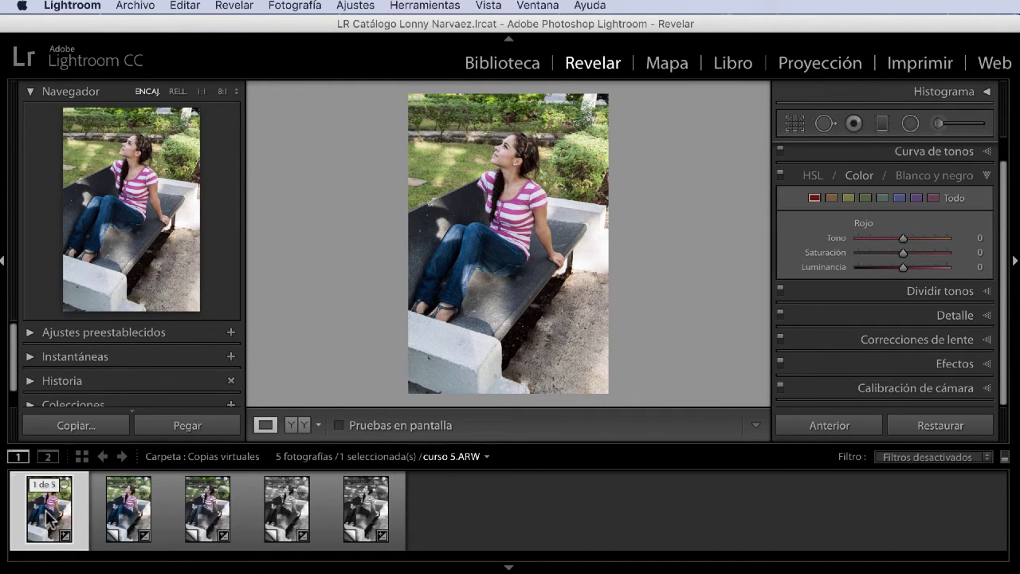
left_click(205, 522)
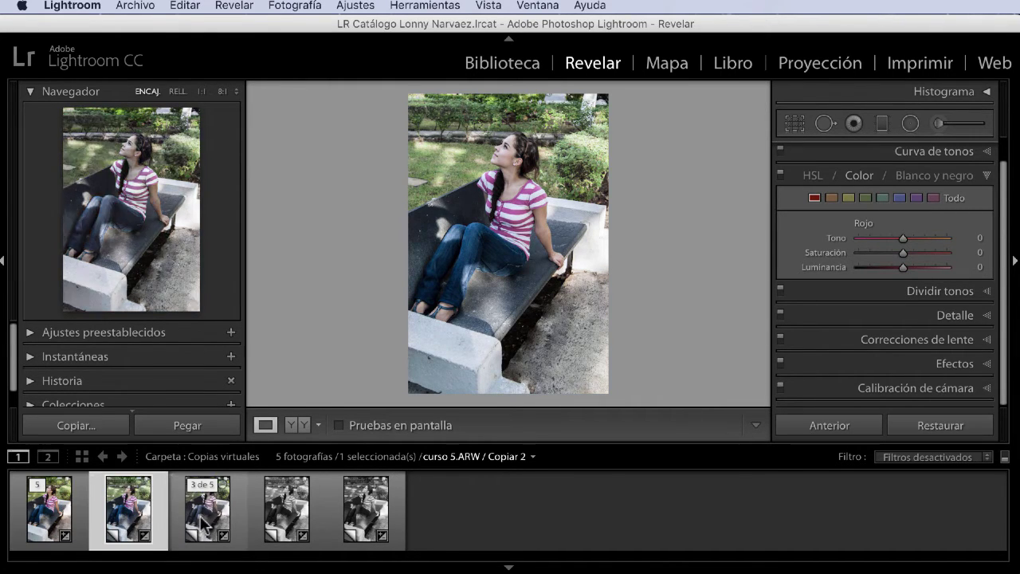
left_click(287, 510)
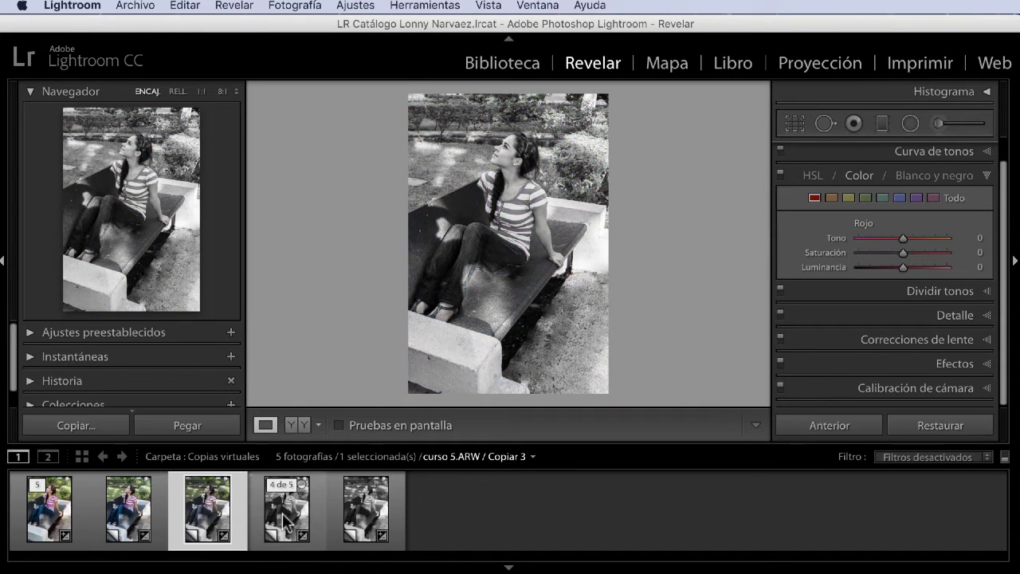
left_click(364, 518)
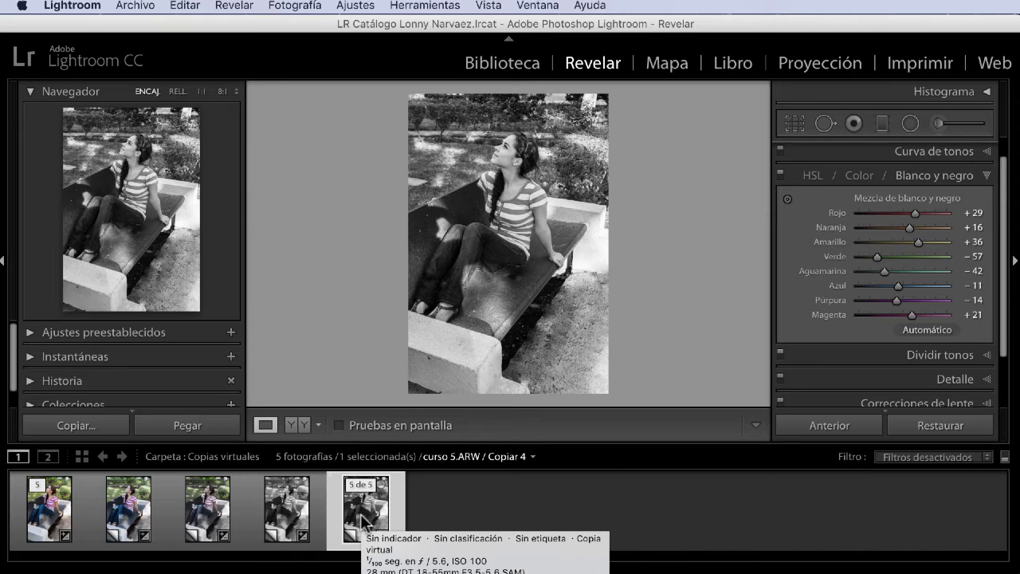
- Remove virtual copy Copiar 4, confirming with Quitar
key("Delete")
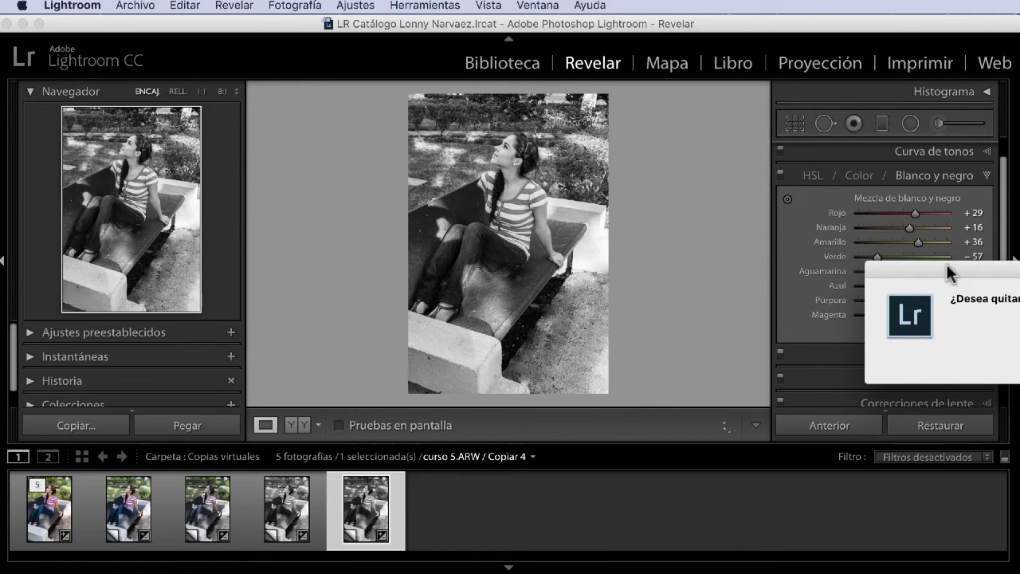
left_click_drag(948, 273, 508, 217)
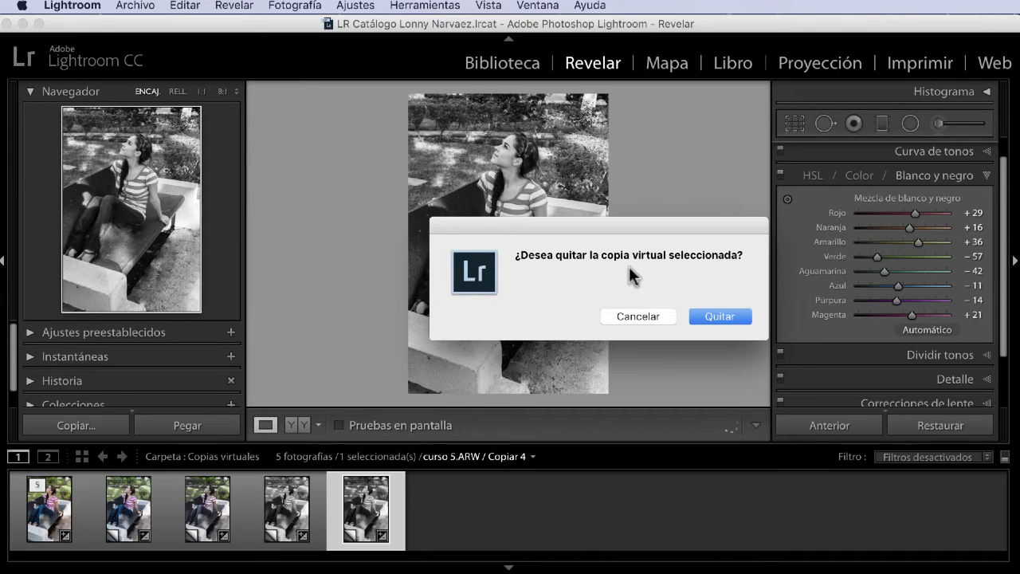
left_click_drag(617, 221, 617, 272)
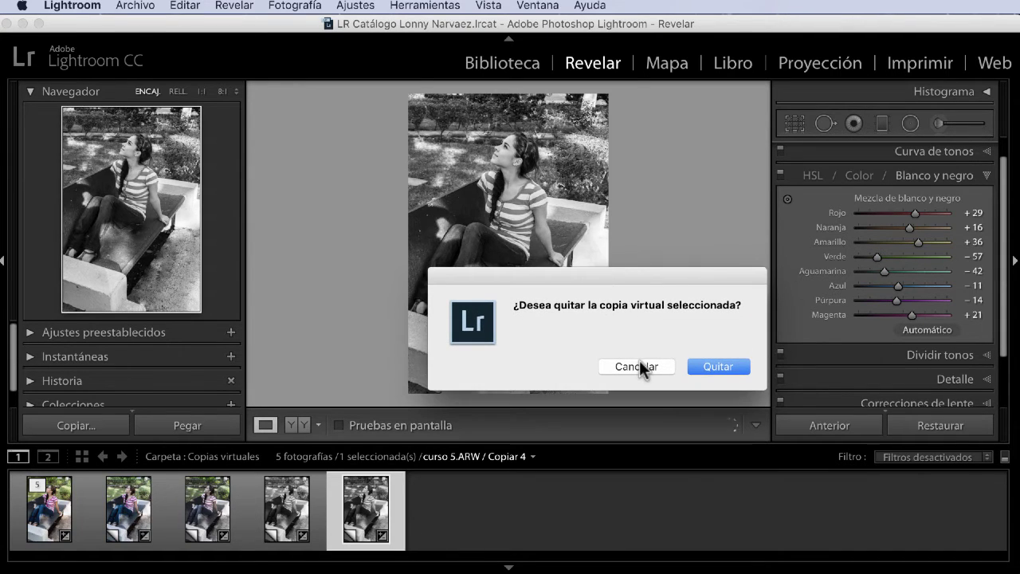
left_click(704, 372)
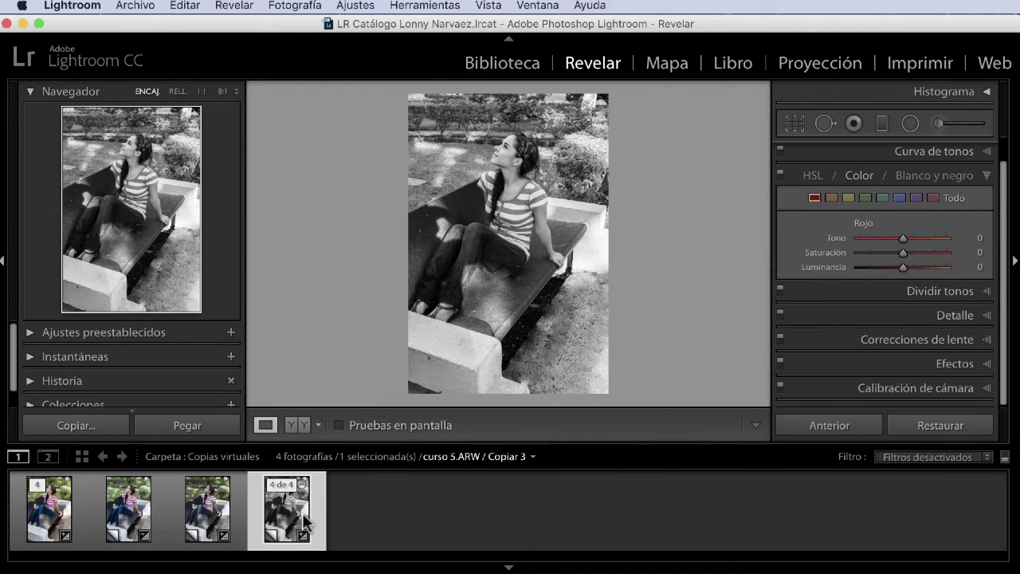
- Make a new virtual copy of the colour original via Fotografía > Crear copia virtual
mouse_move(287, 509)
left_click(54, 525)
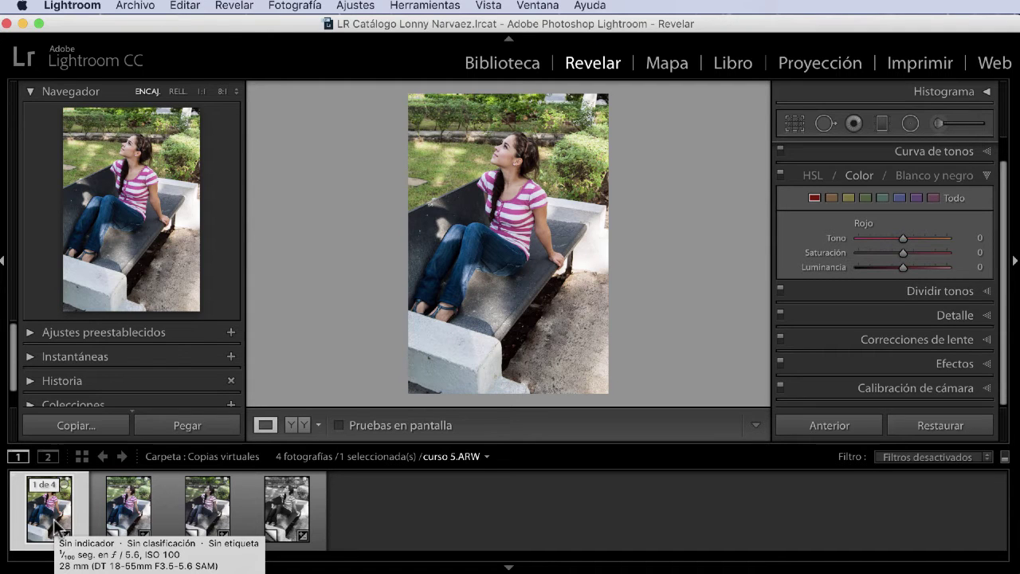
left_click(307, 6)
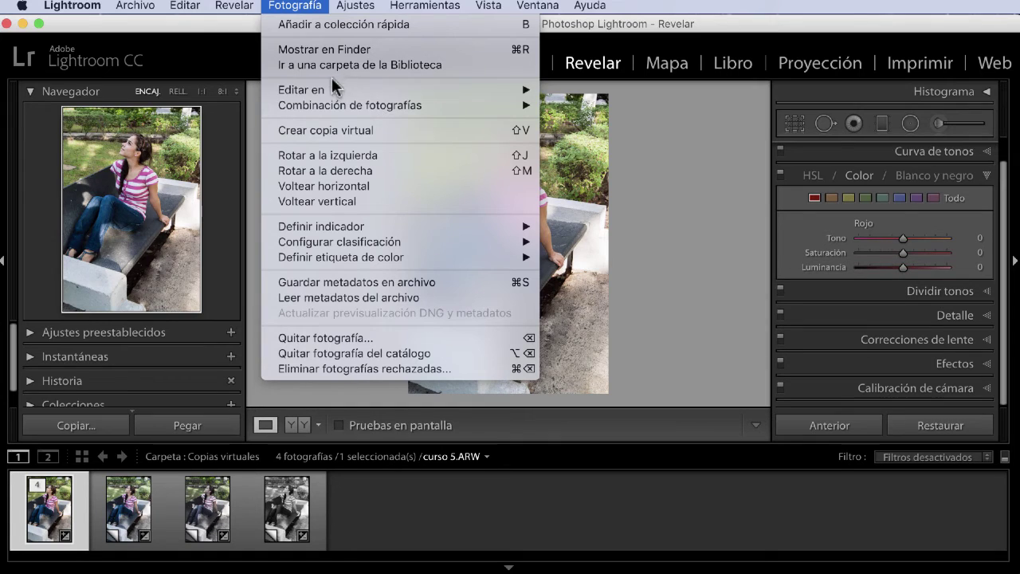
left_click(365, 129)
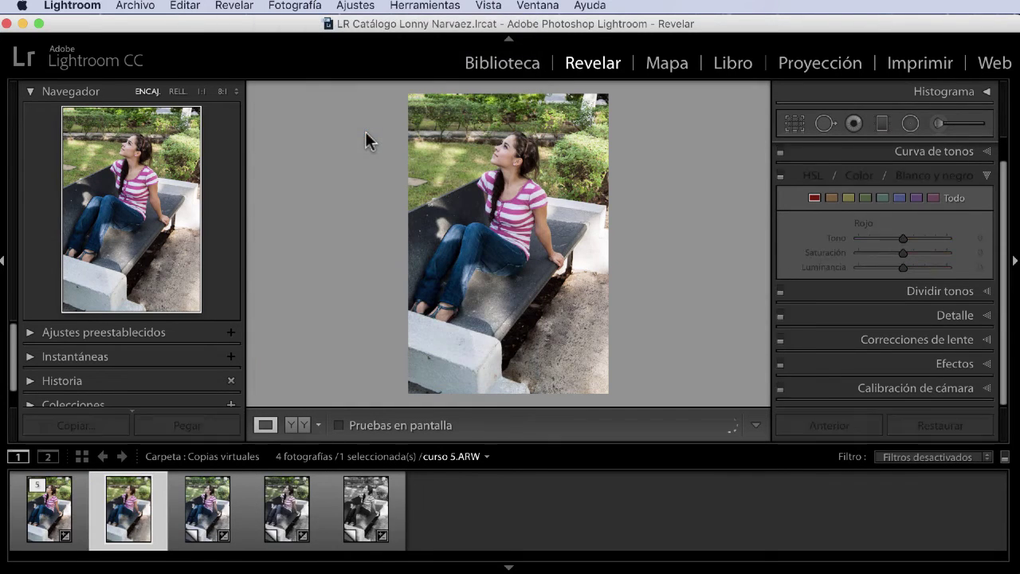
- Move the original colour photo to the end of the filmstrip
left_click(60, 516)
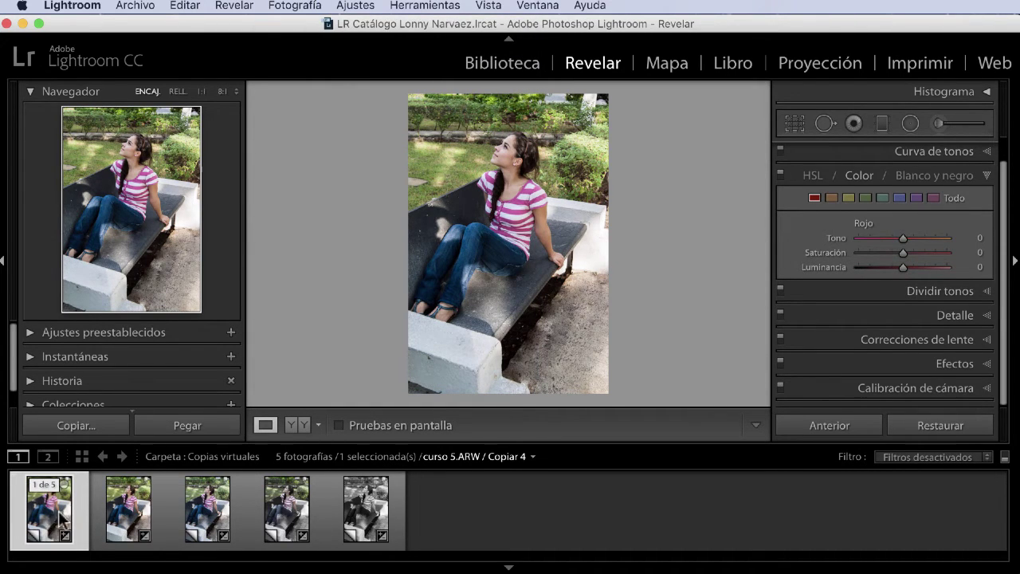
left_click(126, 520)
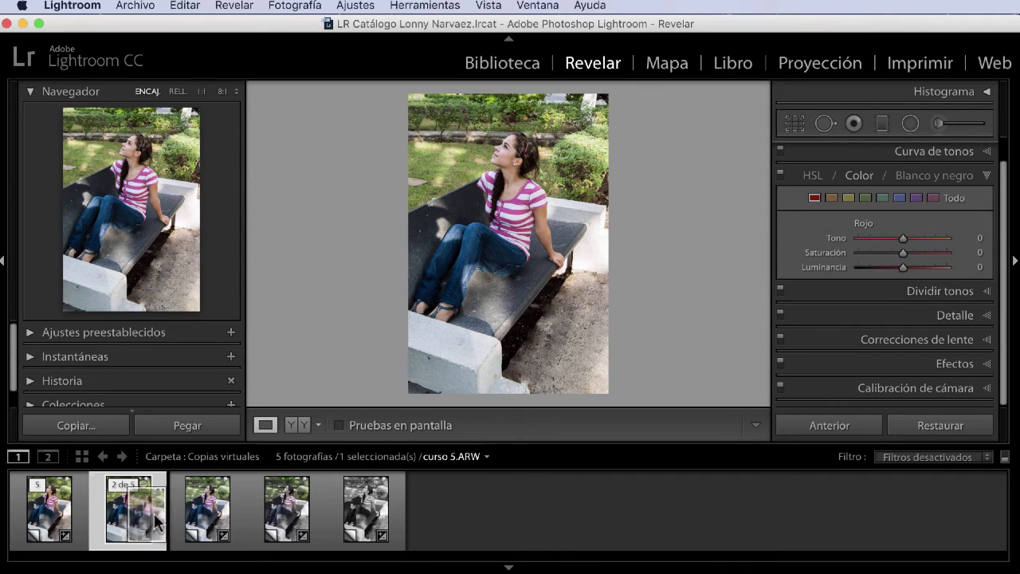
left_click_drag(126, 520, 407, 519)
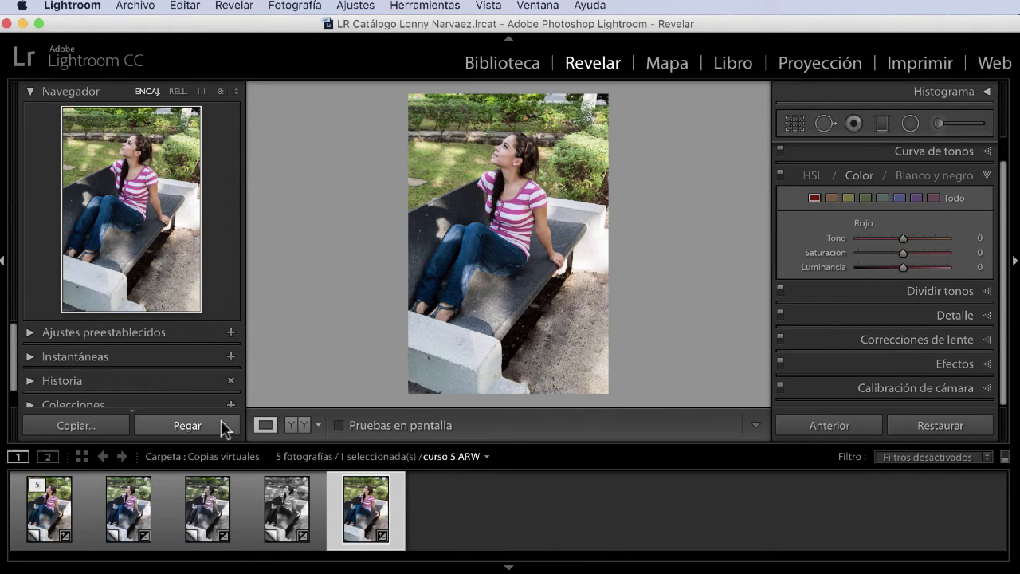
- Collapse the Navigator and reveal the built-in black-and-white presets folder
scroll(88, 379, "down", 2)
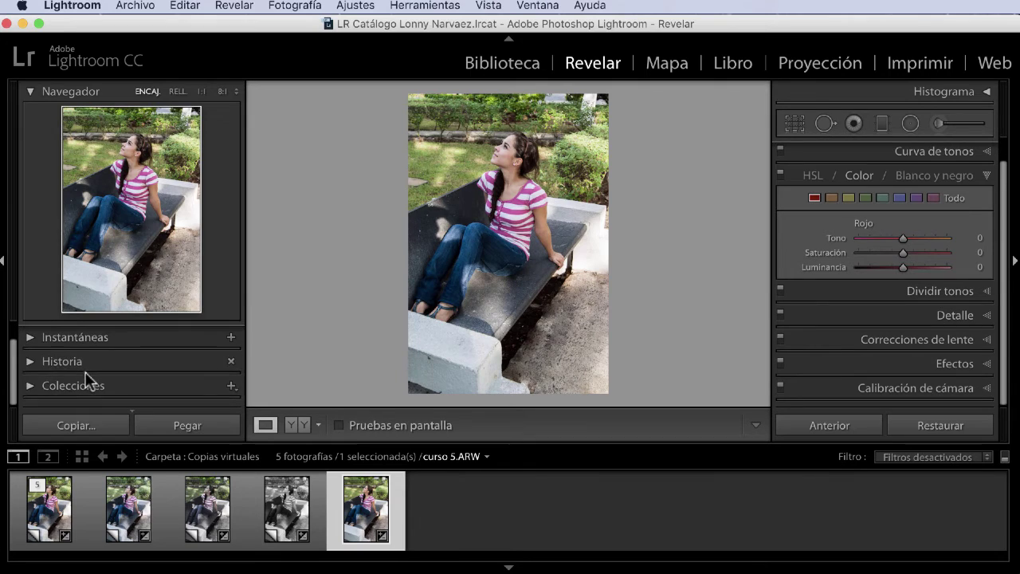
left_click(31, 93)
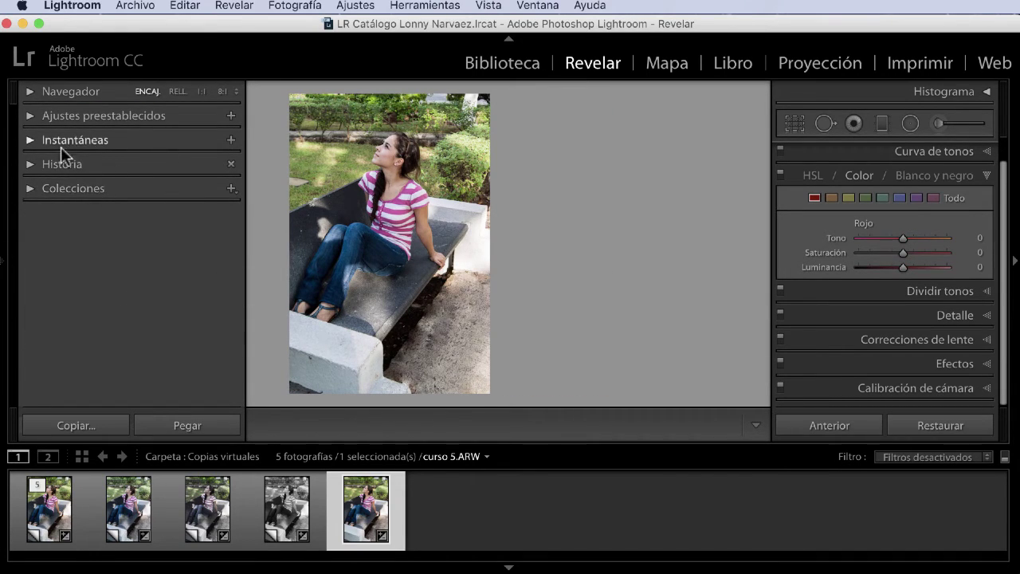
left_click(30, 118)
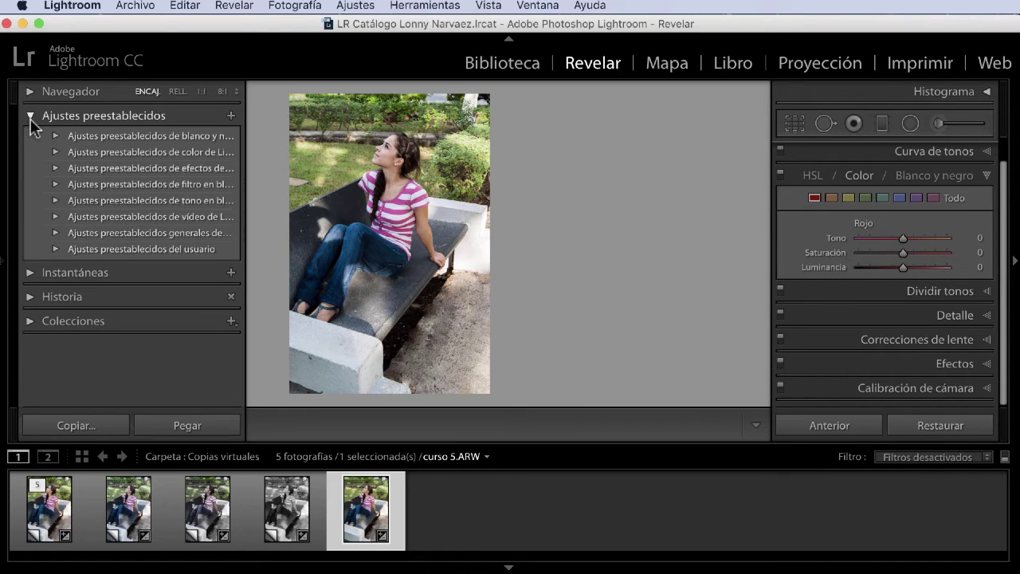
left_click(124, 138)
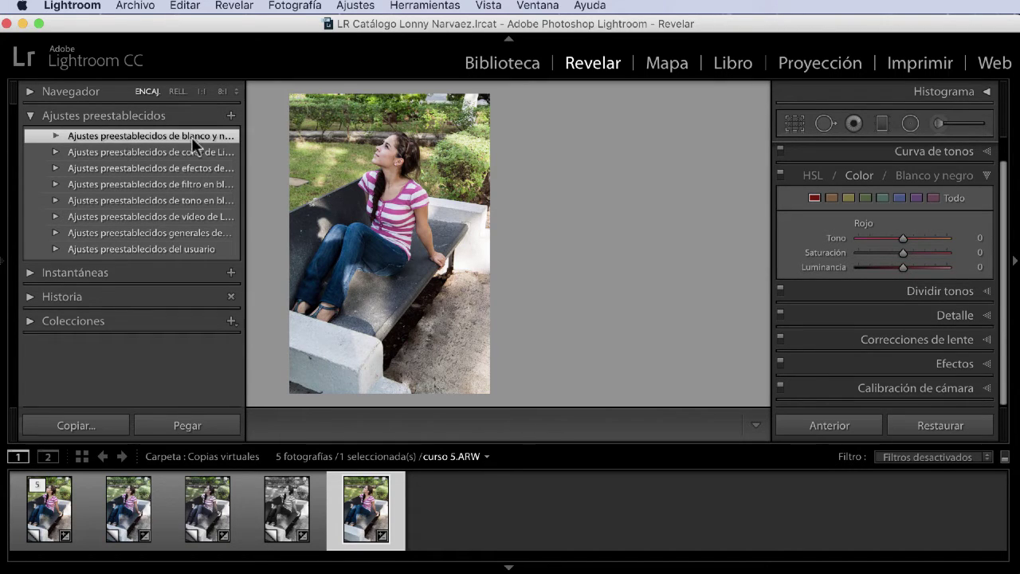
left_click(56, 138)
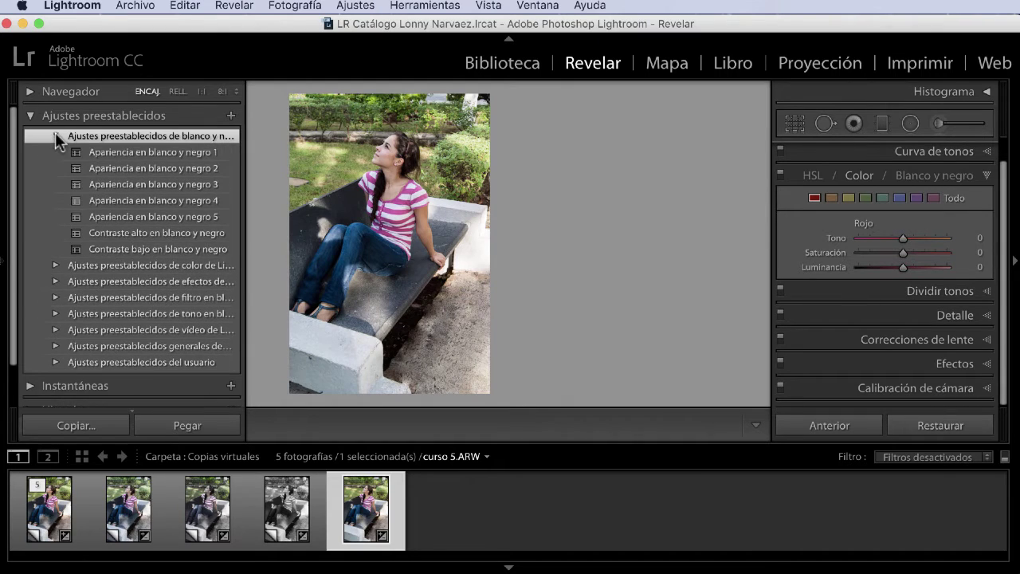
- Preview black-and-white presets 2–5, high and low contrast, settling on Apariencia en blanco y negro 5
left_click(142, 162)
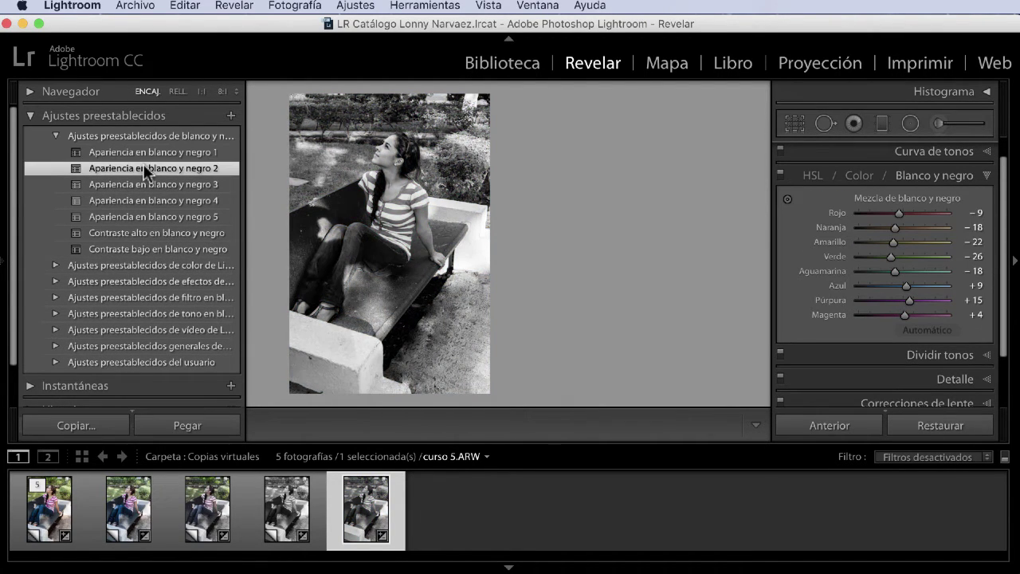
left_click(147, 183)
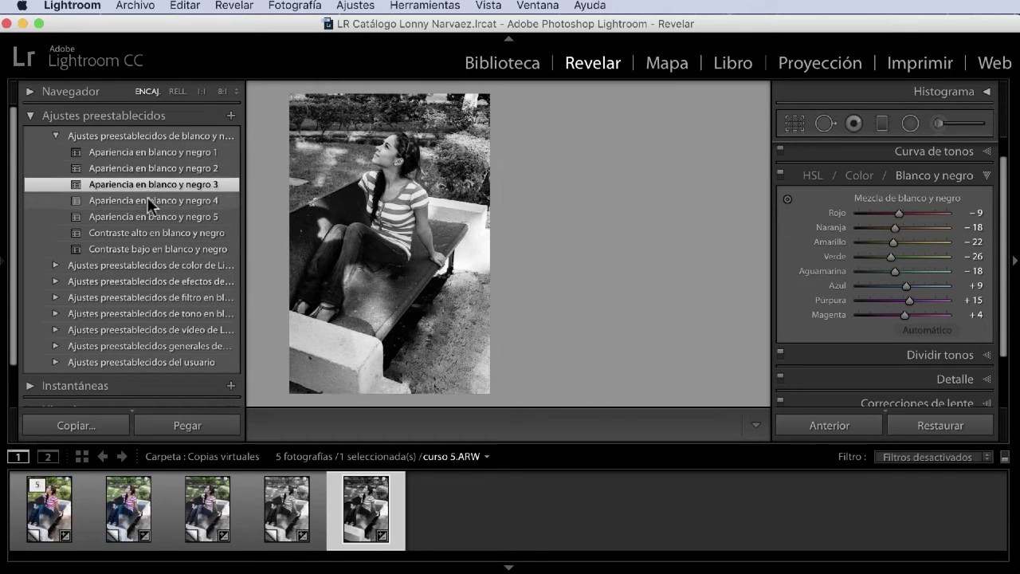
left_click(147, 198)
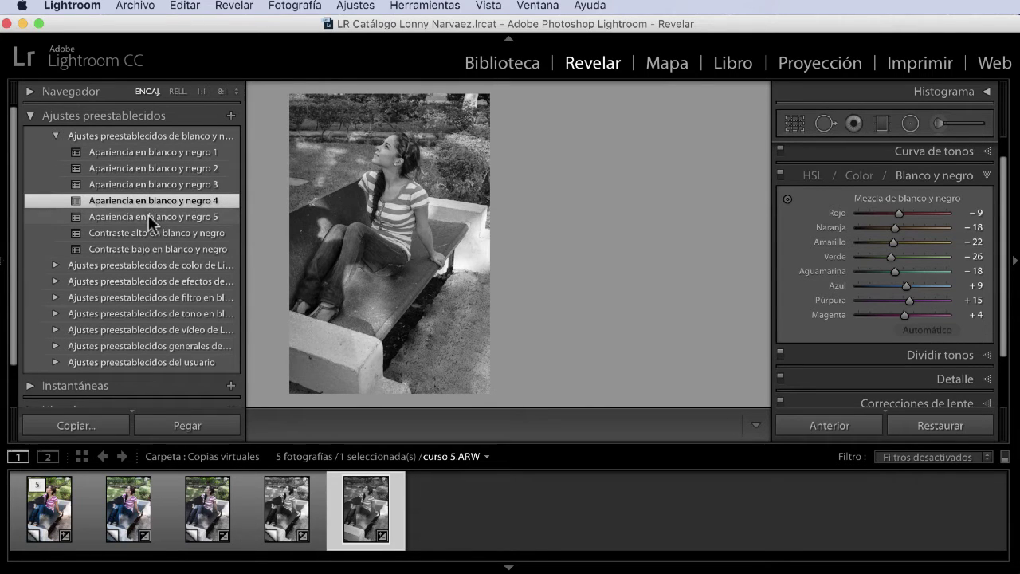
left_click(148, 215)
left_click(173, 231)
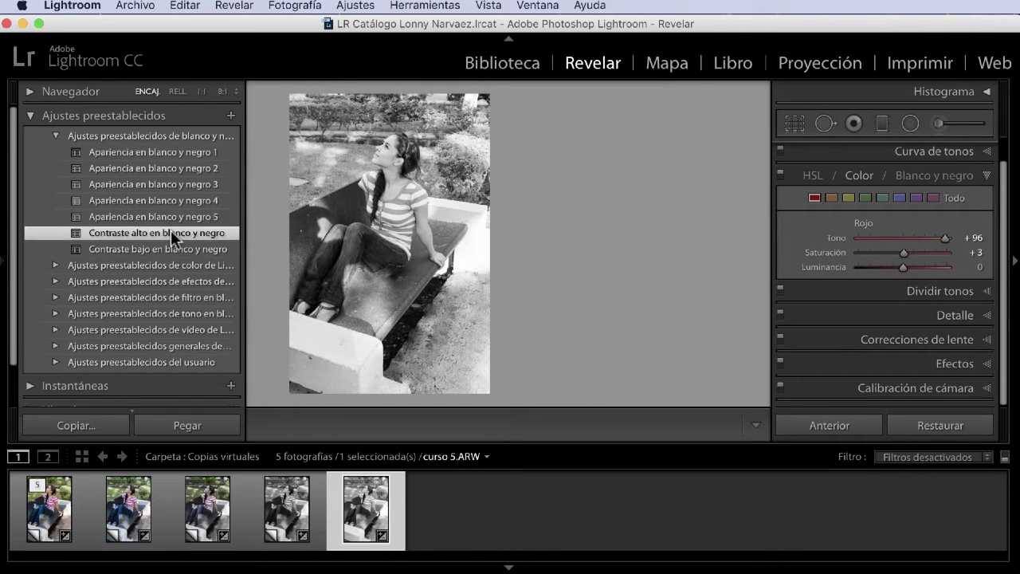
left_click(165, 247)
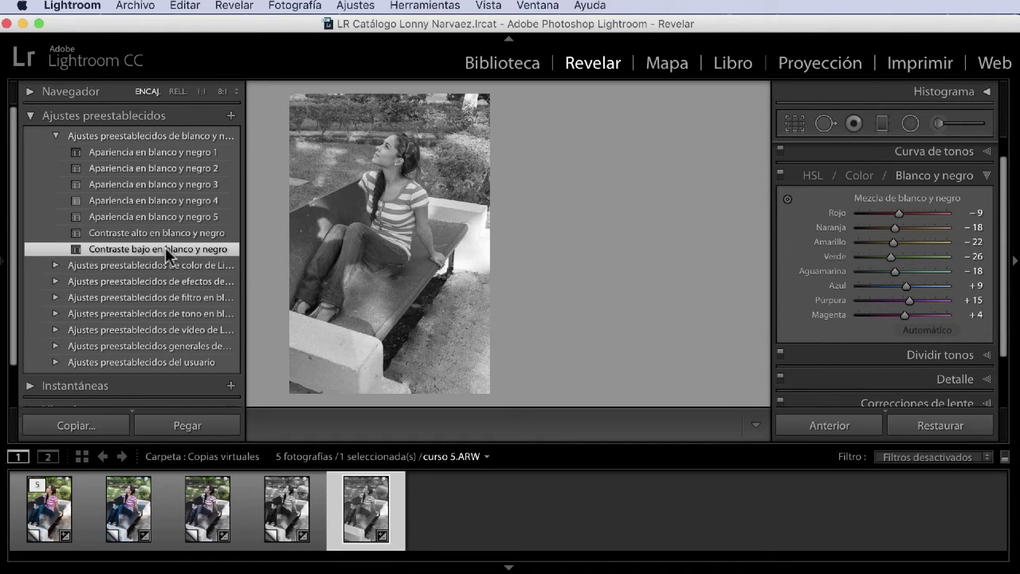
left_click(164, 233)
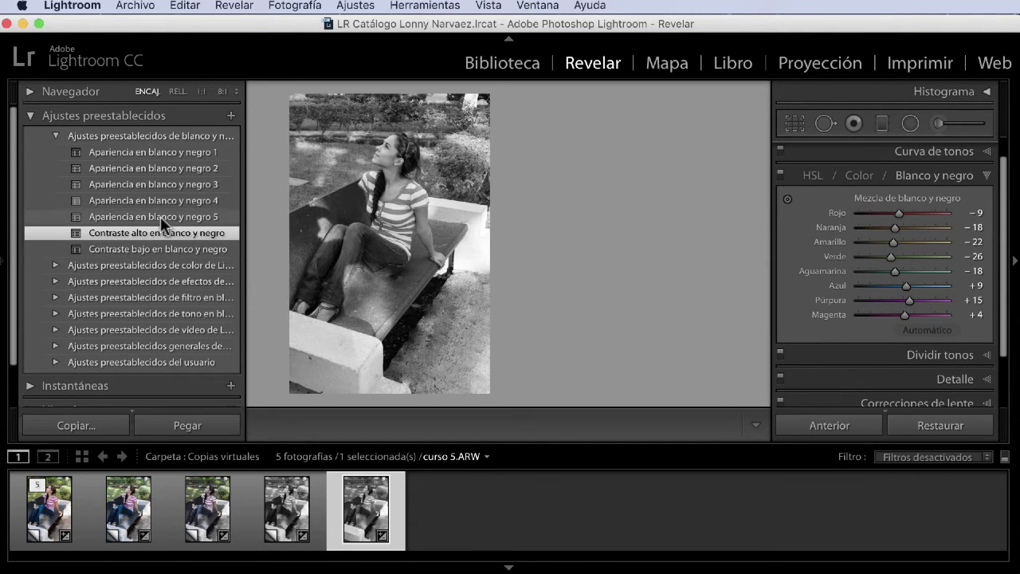
left_click(160, 216)
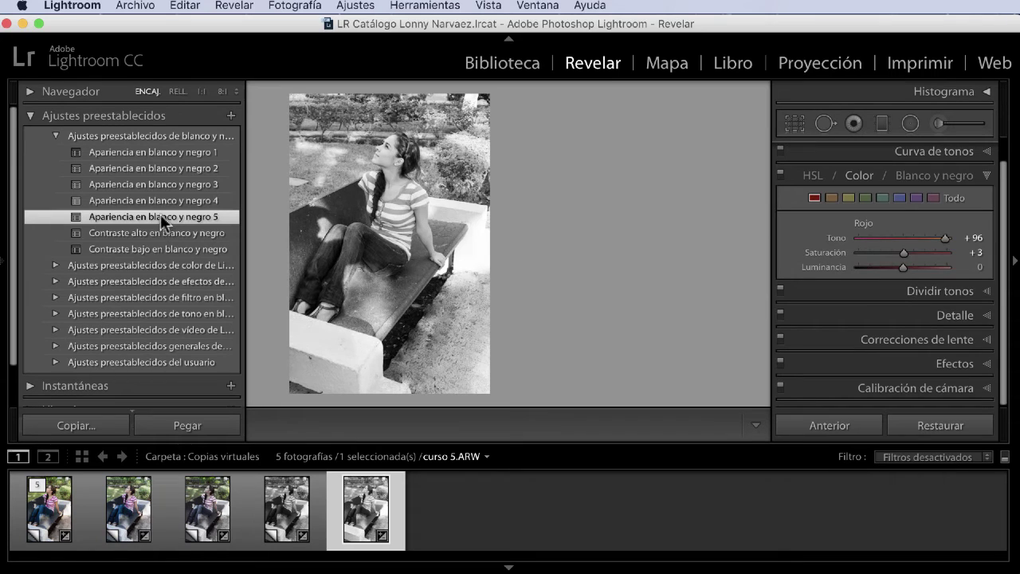
left_click(158, 204)
left_click(157, 217)
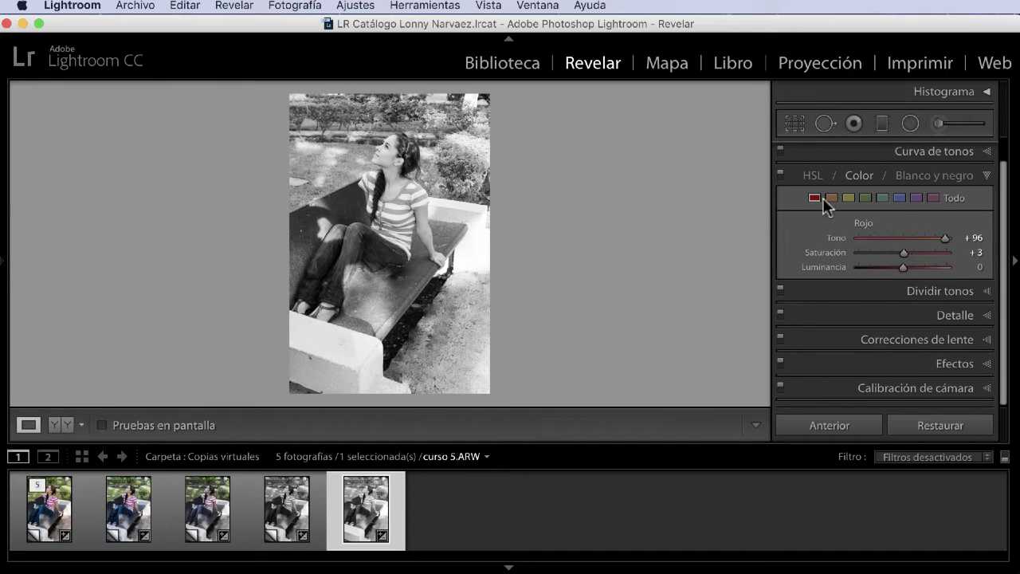
- Switch from the HSL panel to Basic and lower highlights to −69 and shadows to −48
left_click(986, 174)
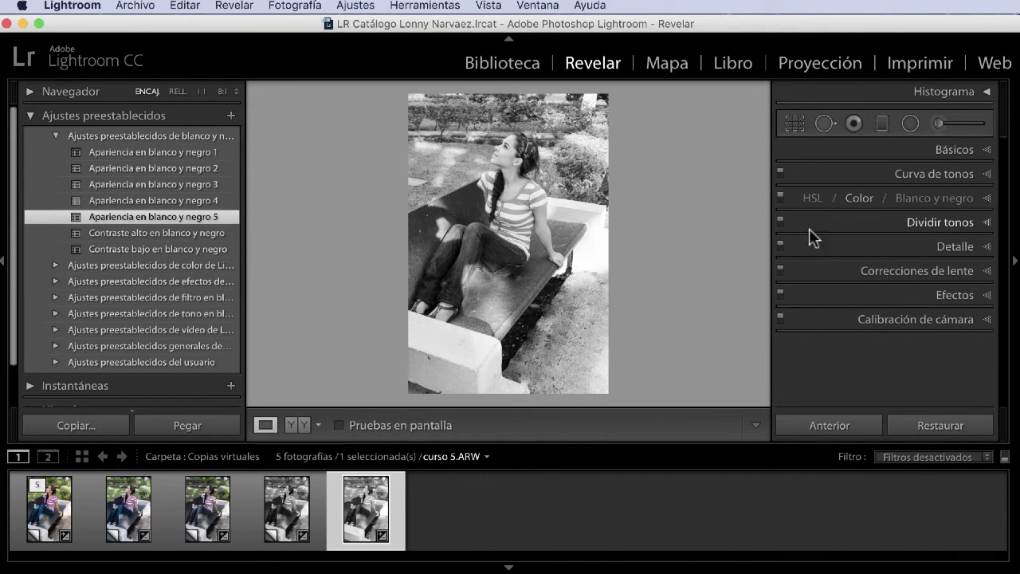
left_click(987, 151)
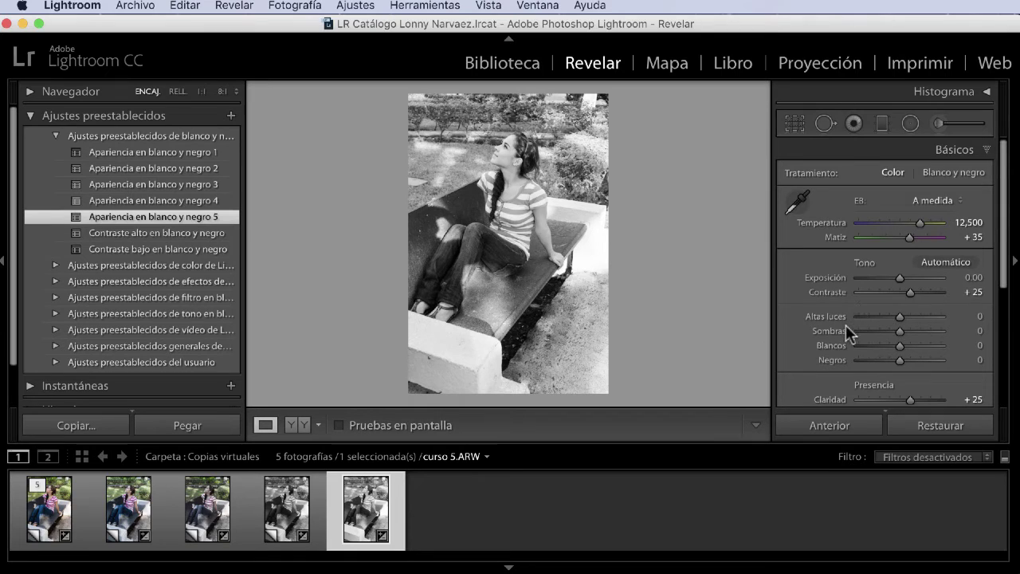
left_click_drag(900, 317, 862, 316)
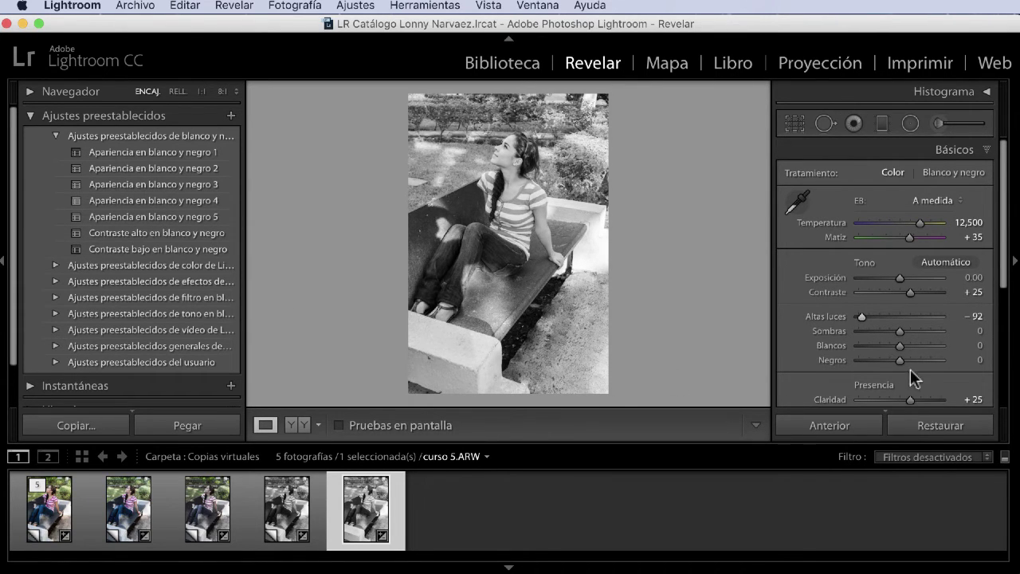
mouse_move(900, 331)
left_mouse_down()
mouse_move(879, 331)
mouse_move(871, 316)
mouse_move(905, 359)
left_mouse_up()
- Keep saturation at −100, raise vibrance to +15 and lower exposure to −0.15
scroll(893, 360, "down", 1)
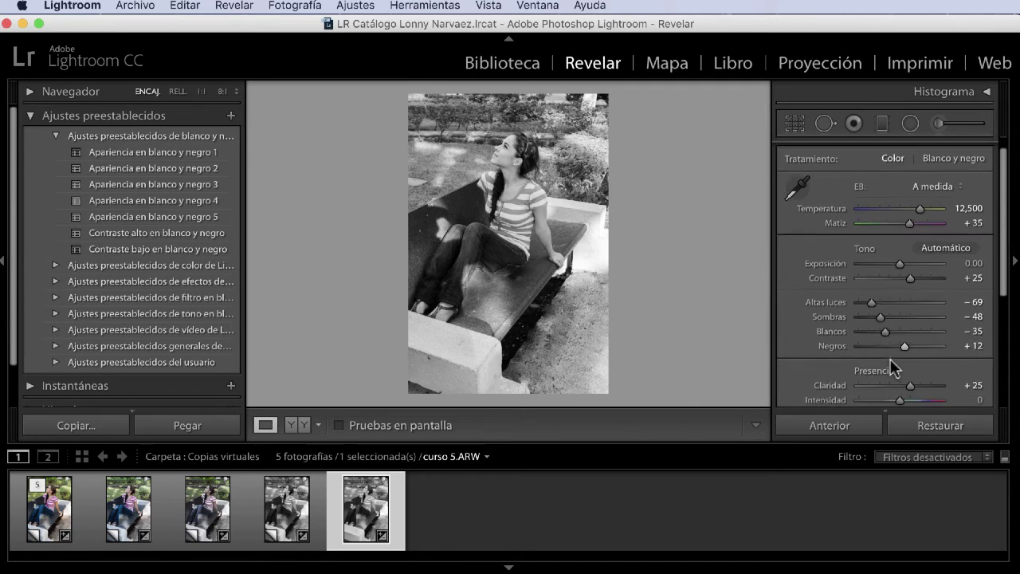
scroll(890, 360, "down", 4)
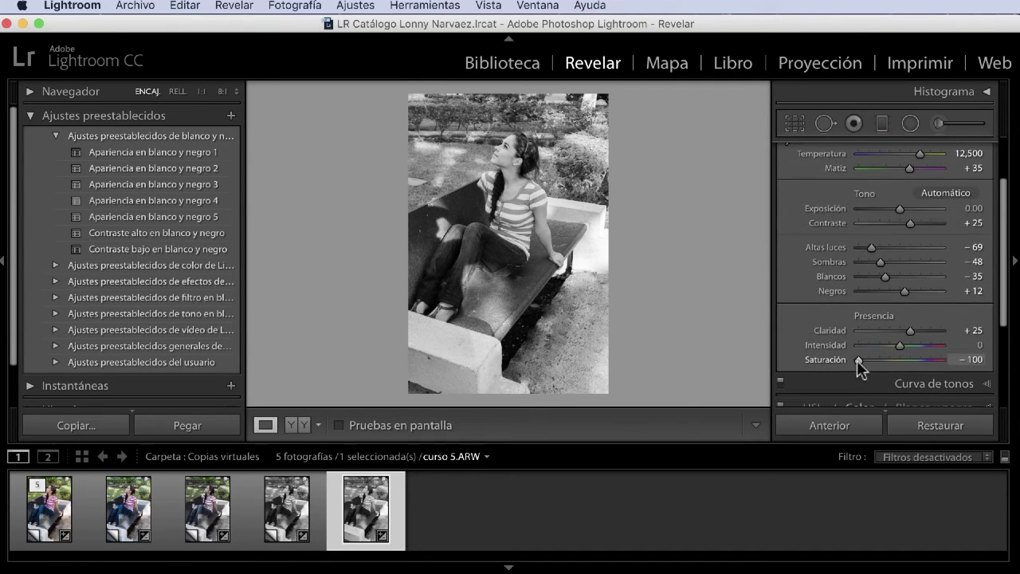
left_click_drag(856, 361, 858, 360)
left_click_drag(902, 344, 909, 343)
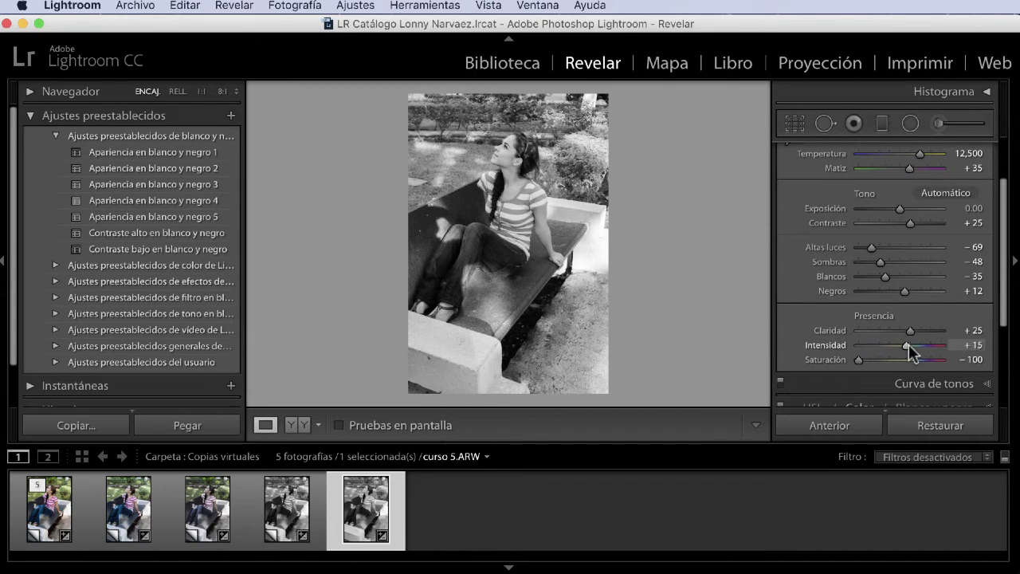
scroll(889, 319, "up", 5)
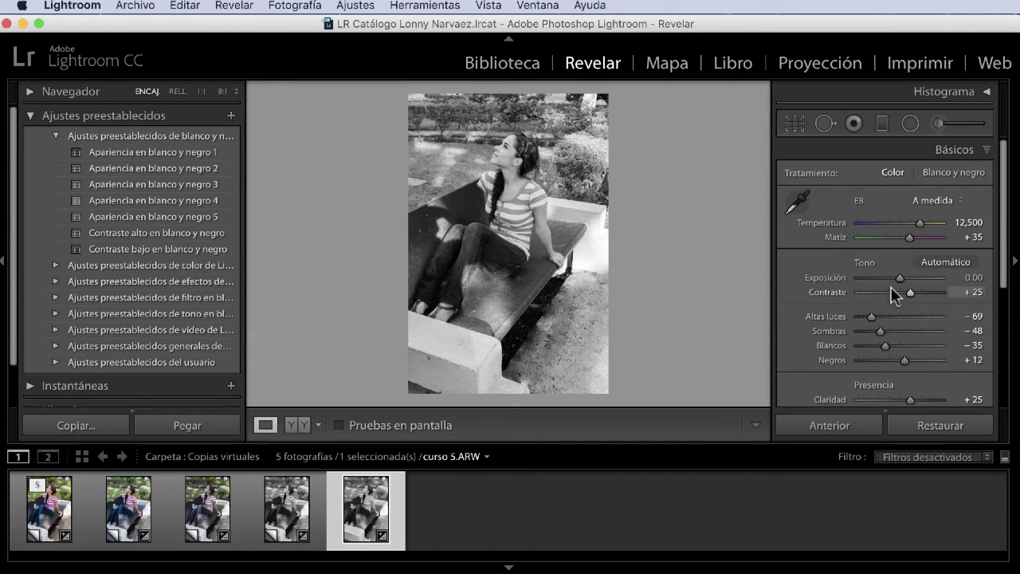
left_click_drag(900, 277, 923, 292)
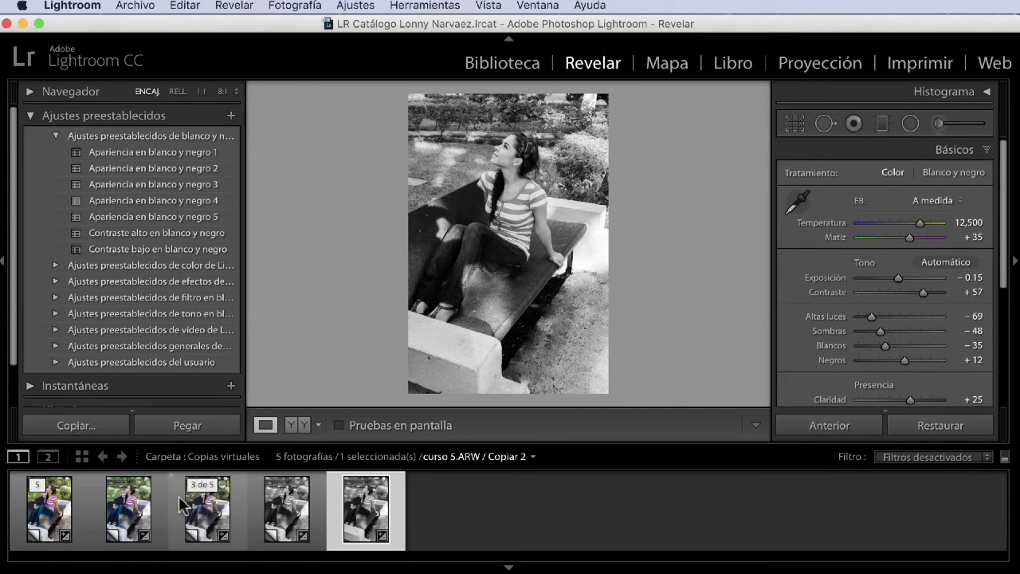
- Compare with the fourth copy, then lift shadows to +22 and clarity to +77 on the fifth
left_click(291, 514)
left_click(357, 517)
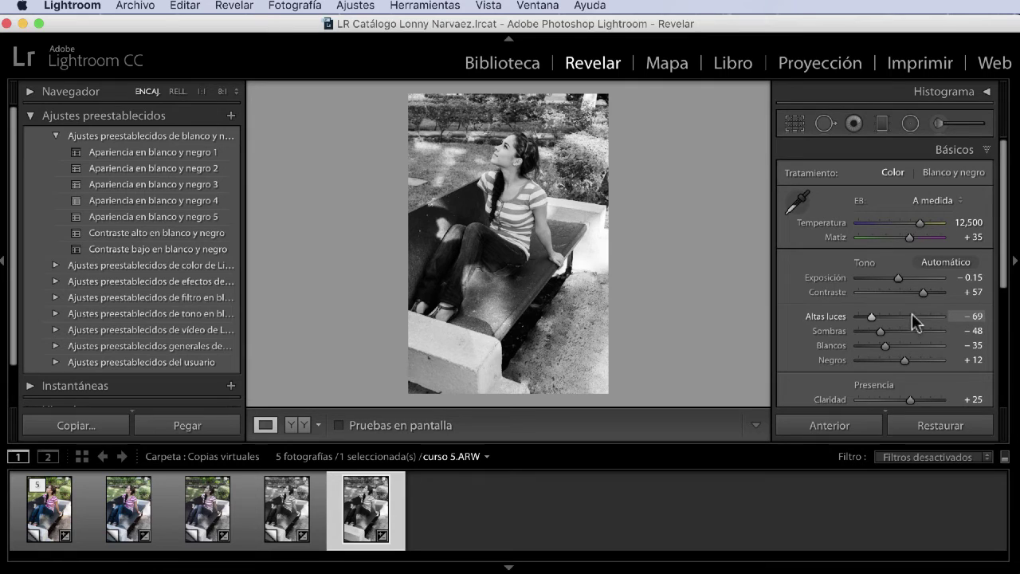
left_click_drag(882, 331, 911, 329)
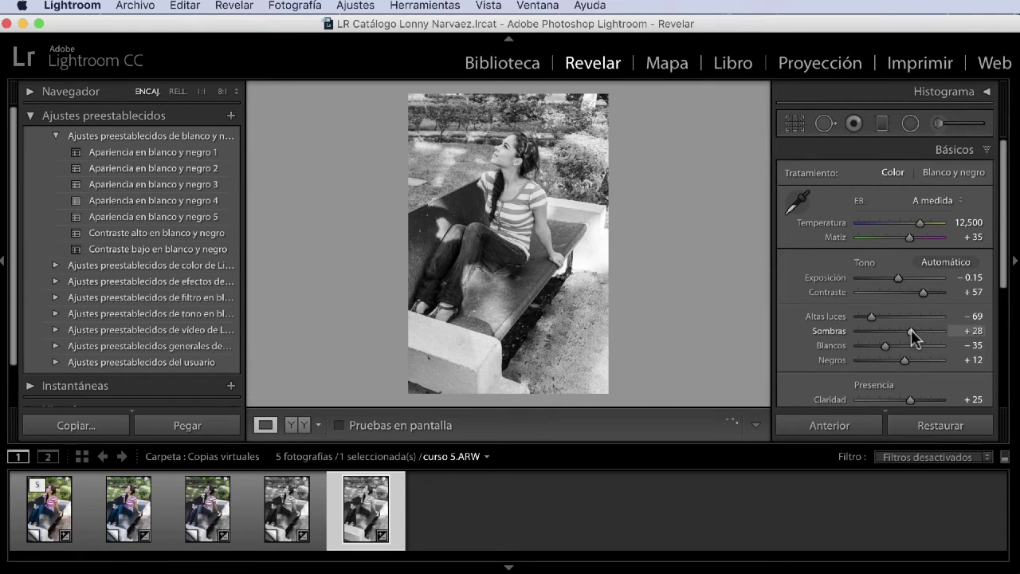
scroll(903, 355, "down", 3)
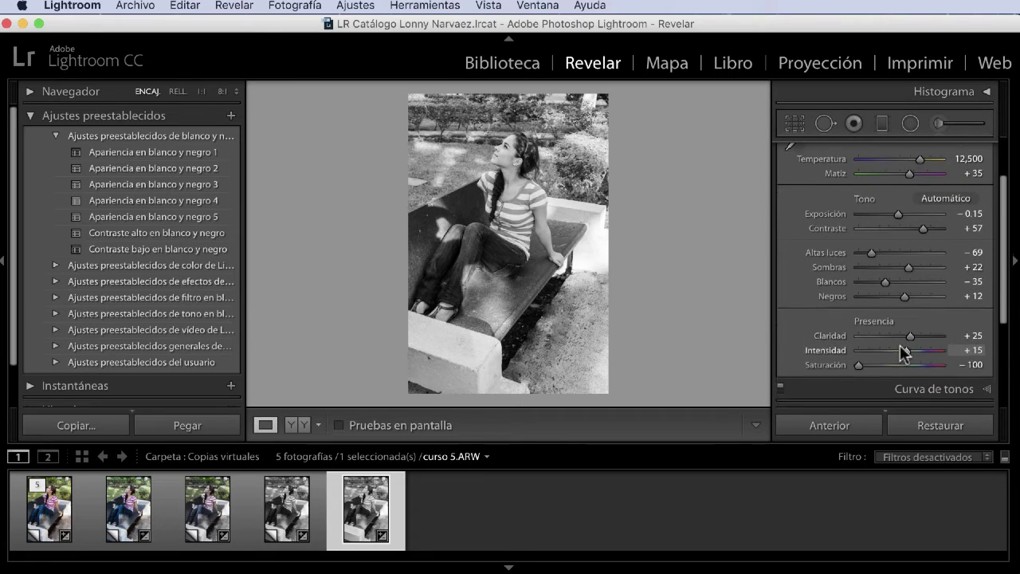
mouse_move(911, 315)
left_mouse_down()
mouse_move(933, 315)
mouse_move(917, 327)
left_mouse_up()
- Cool the white balance temperature to 8,721 and begin a new develop preset
scroll(918, 328, "up", 2)
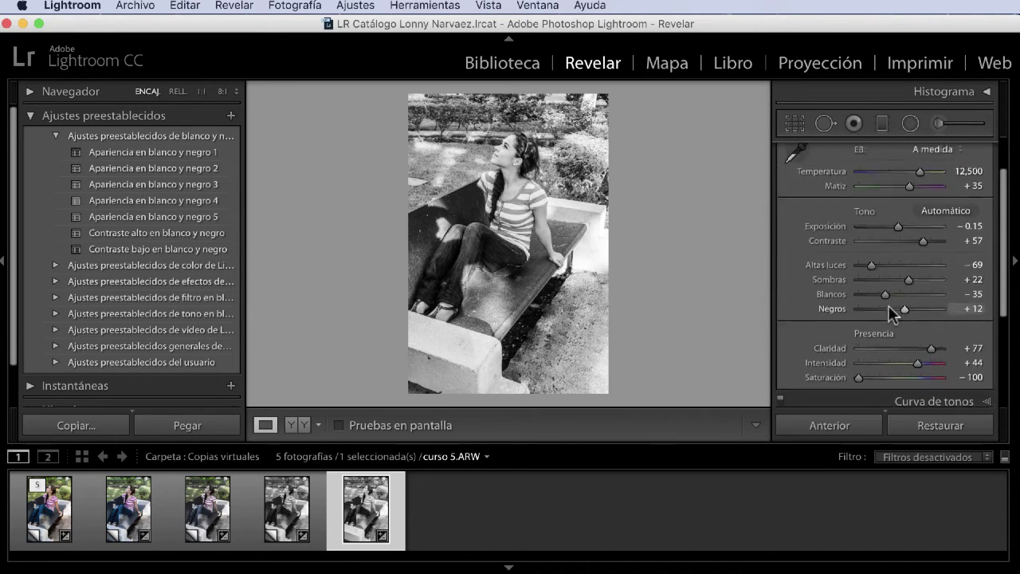
scroll(915, 287, "up", 2)
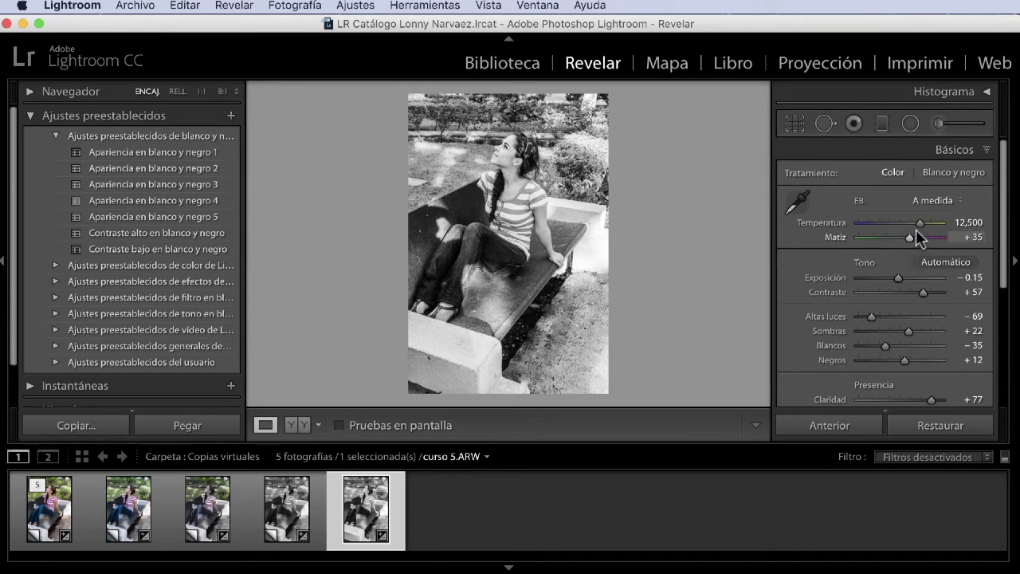
mouse_move(918, 223)
left_mouse_down()
mouse_move(879, 223)
mouse_move(908, 224)
left_mouse_up()
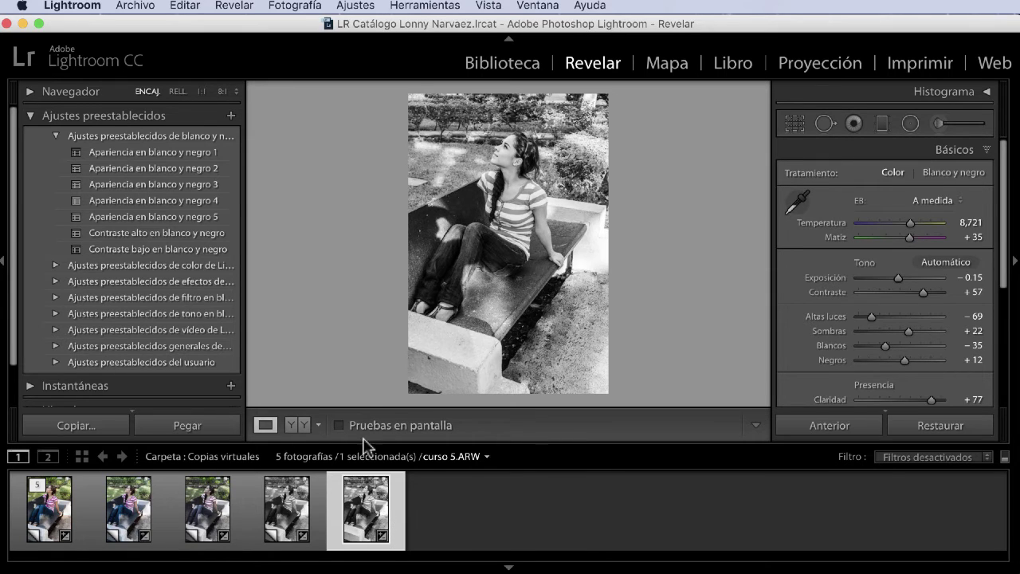
left_click(231, 116)
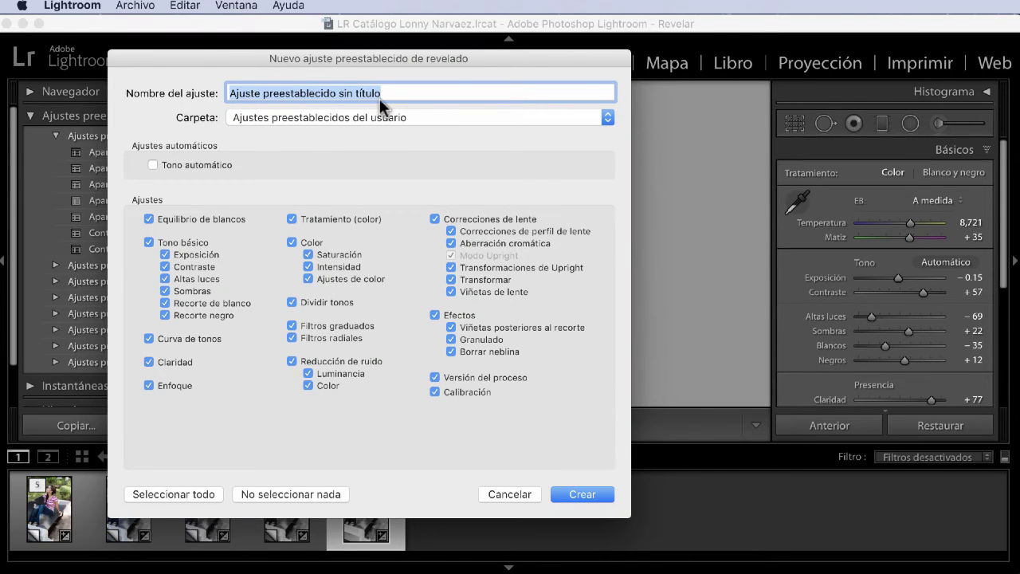
- Name the new develop preset 'Blanco y Negro Demo', keep it in User Presets, and create it
left_click_drag(413, 94, 212, 82)
type("Blanc")
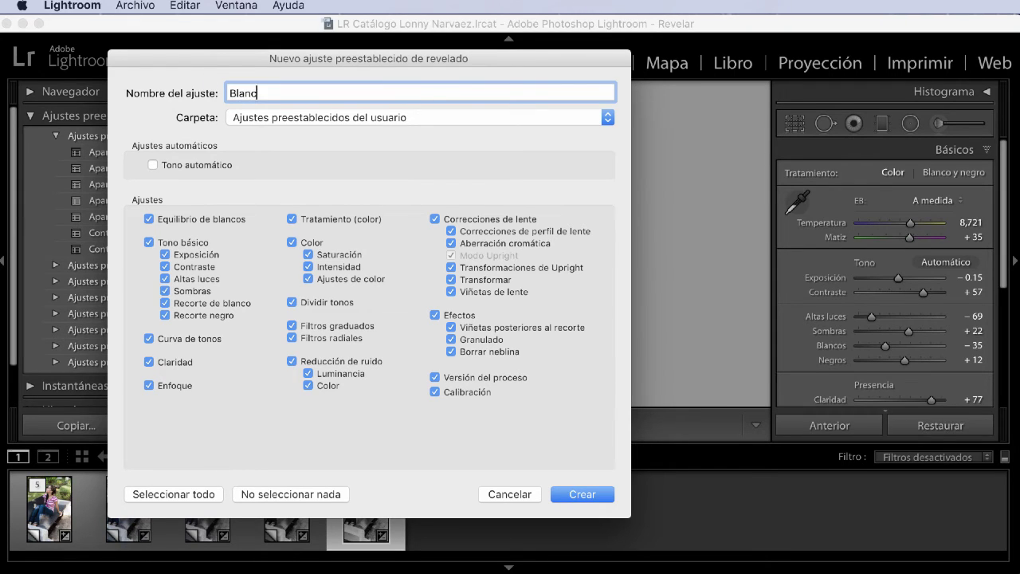
type("o y Neg")
type("ro Dem")
type("o")
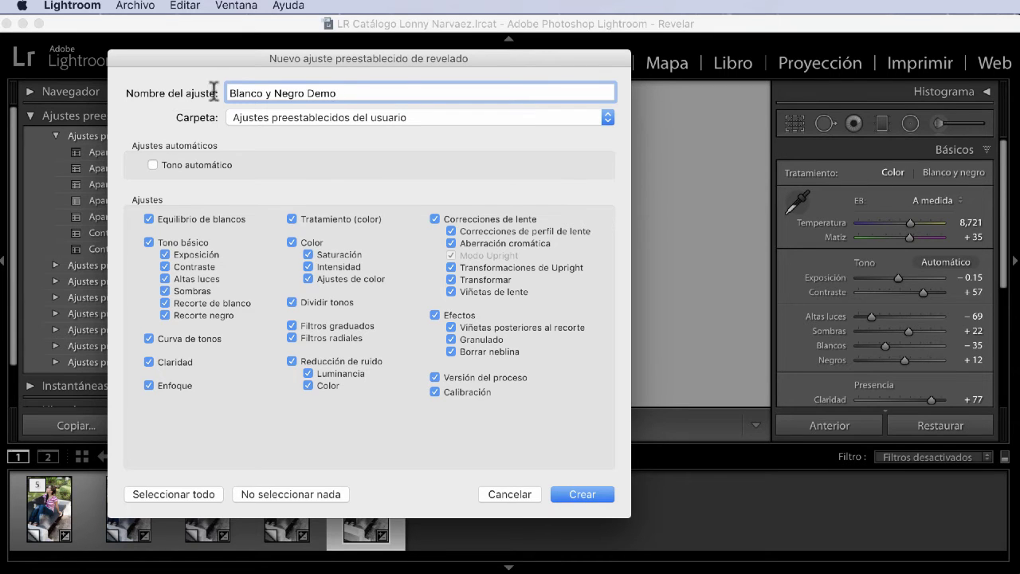
left_click(271, 120)
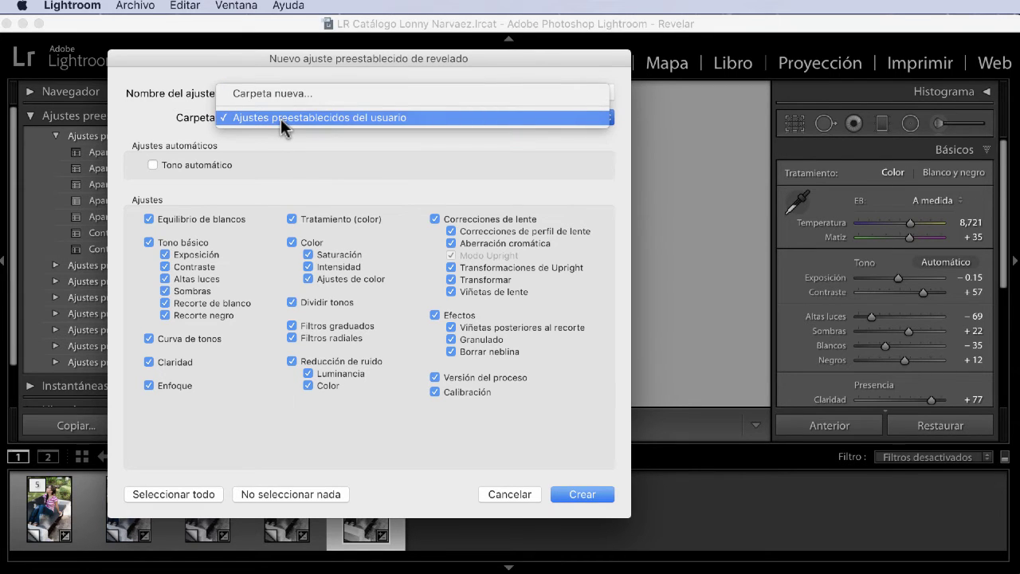
left_click(280, 119)
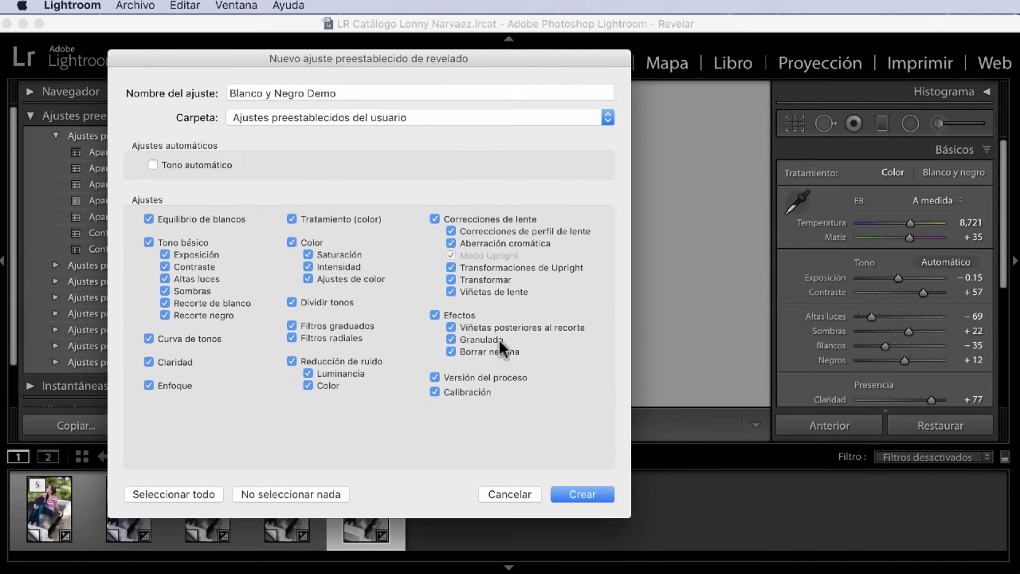
left_click(575, 496)
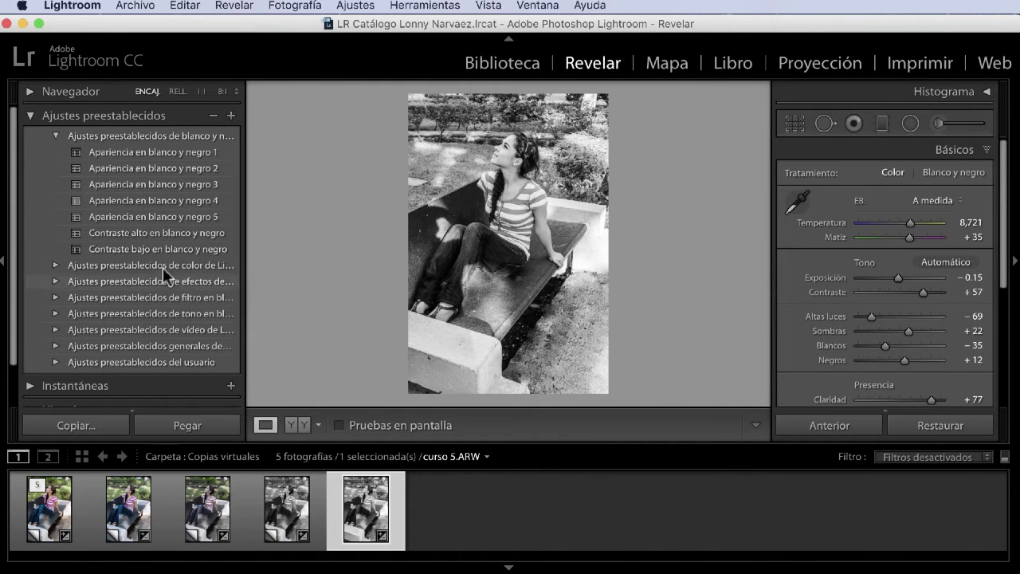
- Apply the Blanco y Negro Demo user preset to the second bench-portrait copy, Copiar 1
scroll(145, 297, "down", 2)
scroll(145, 289, "up", 1)
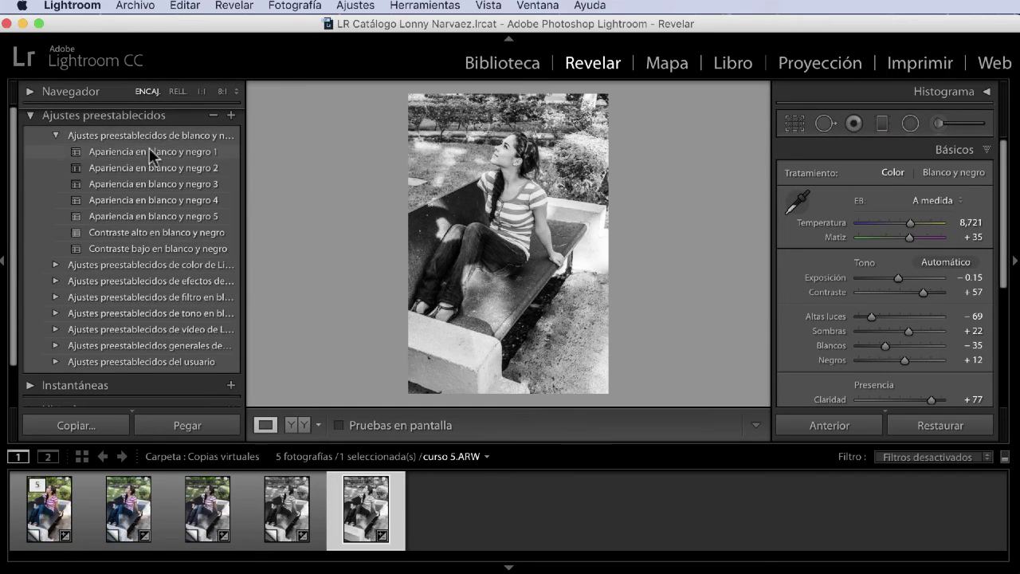
left_click(55, 136)
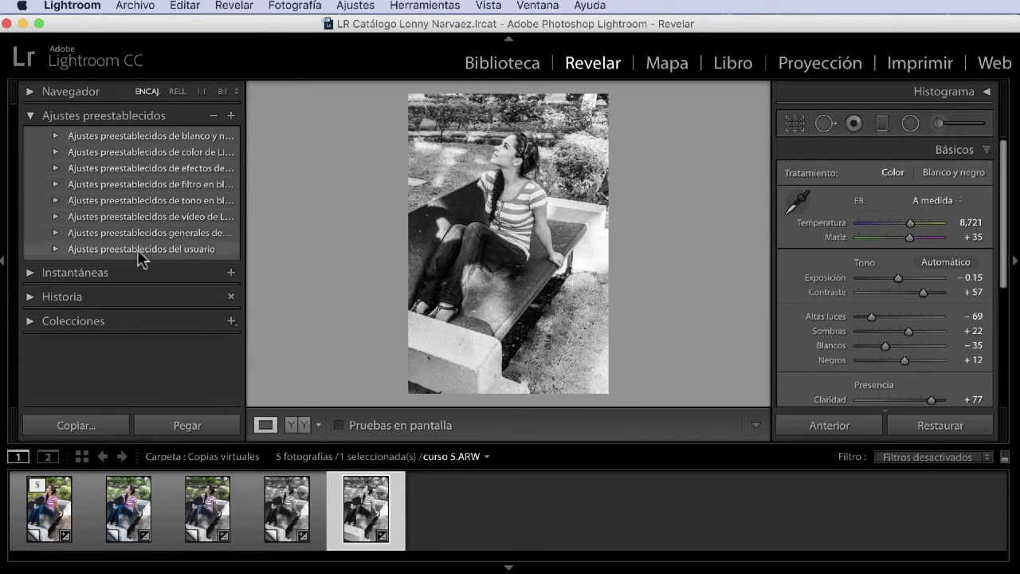
left_click(55, 249)
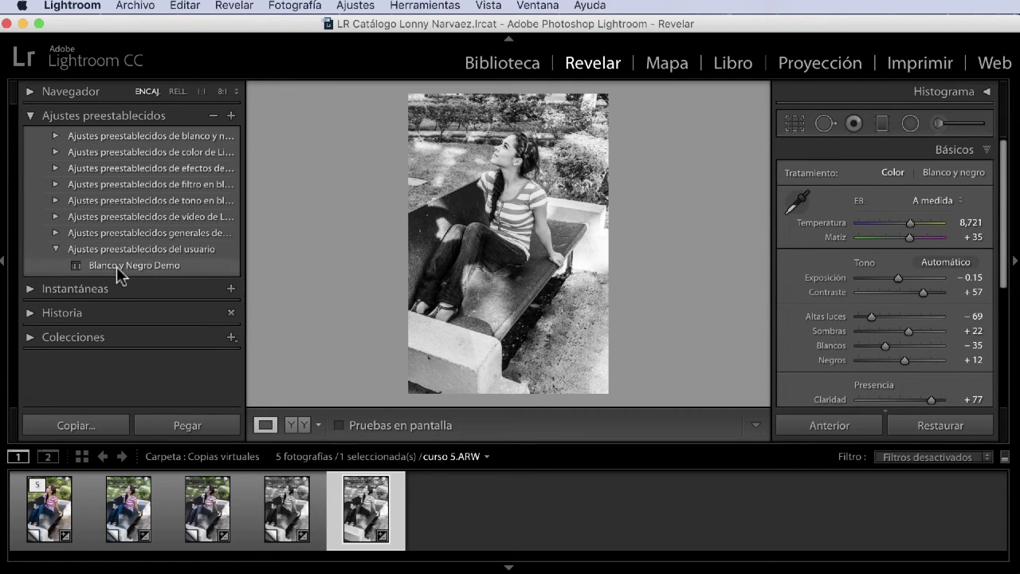
left_click(124, 515)
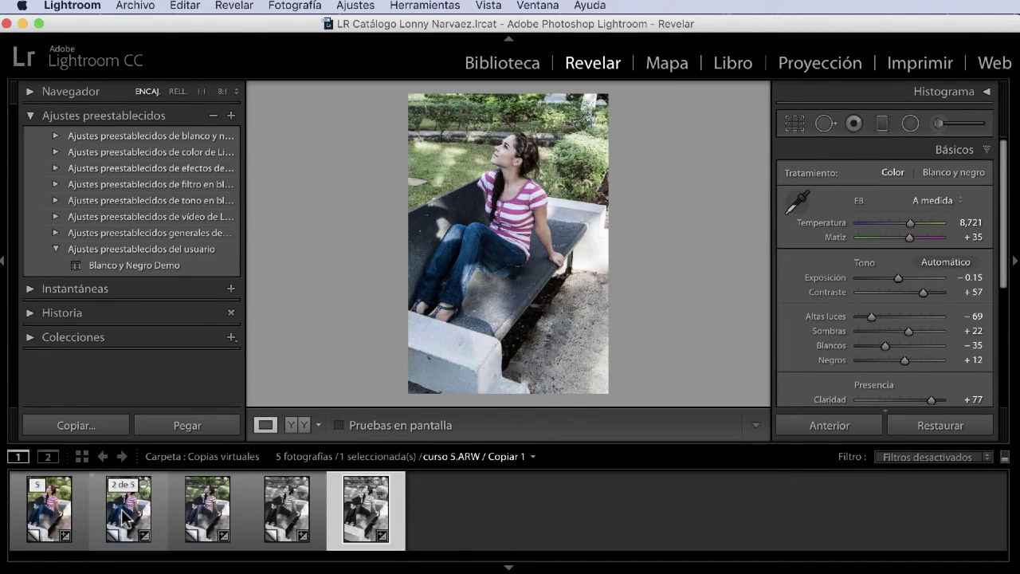
left_click(125, 263)
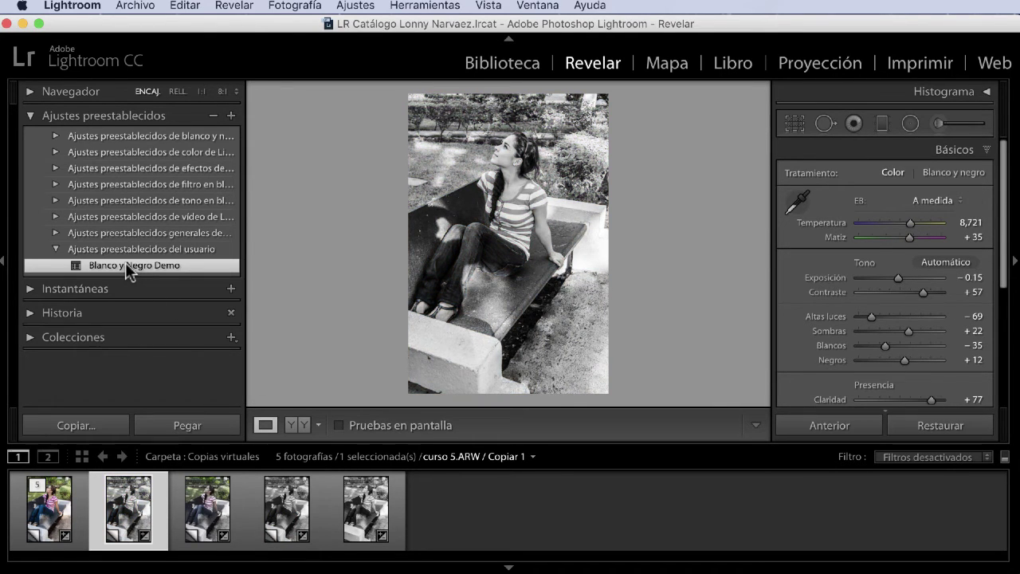
left_click(368, 507)
mouse_move(366, 508)
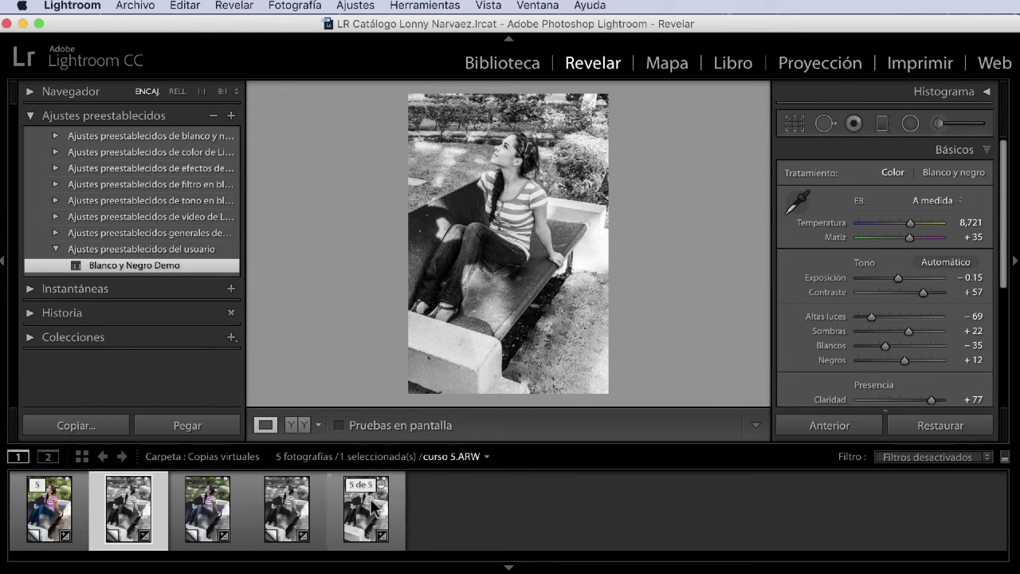
left_click(145, 510)
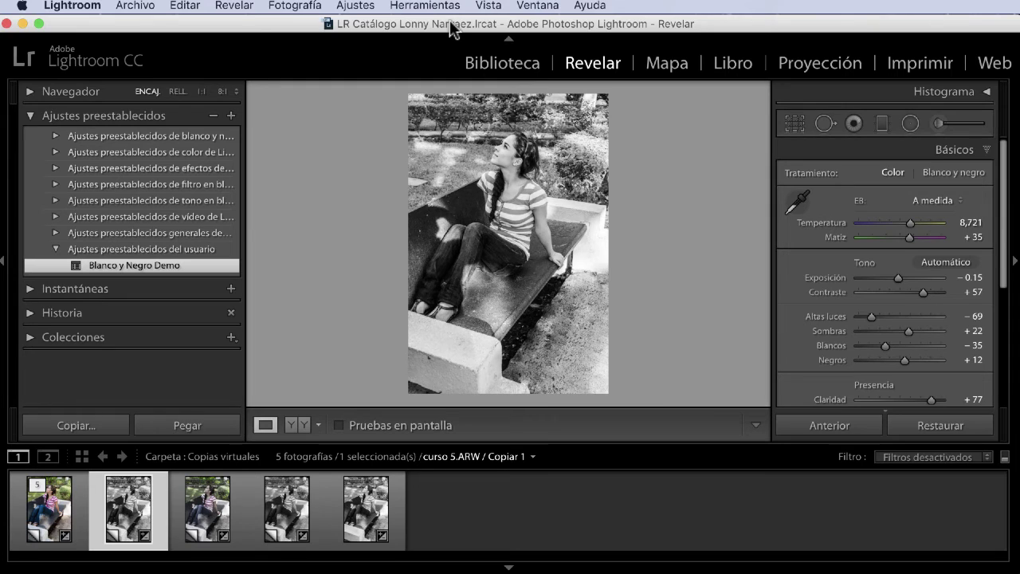
- In the Library, open the JPG folder and select IMG_0369-Panorámica.jpg in the filmstrip
left_click(491, 69)
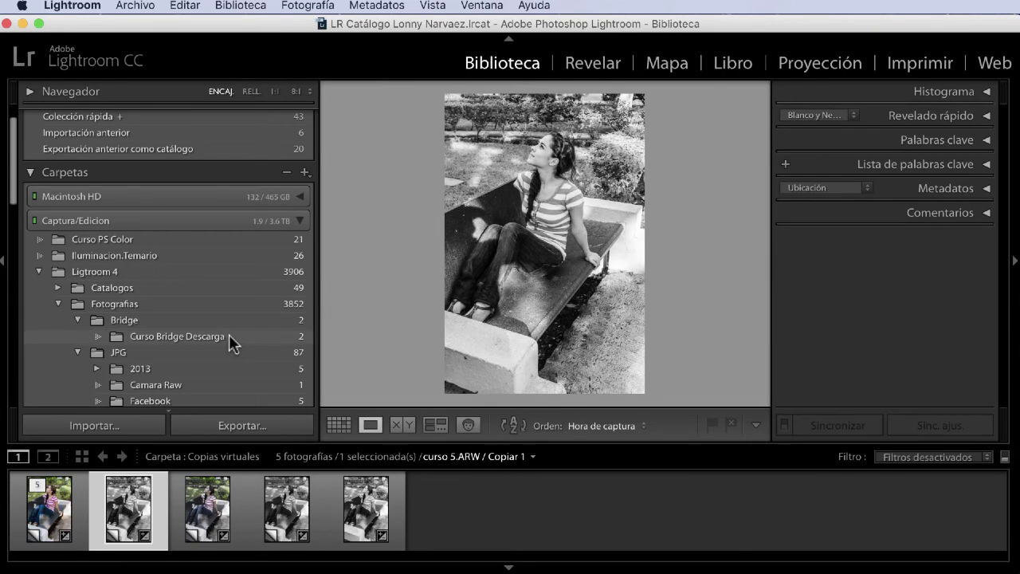
left_click(191, 351)
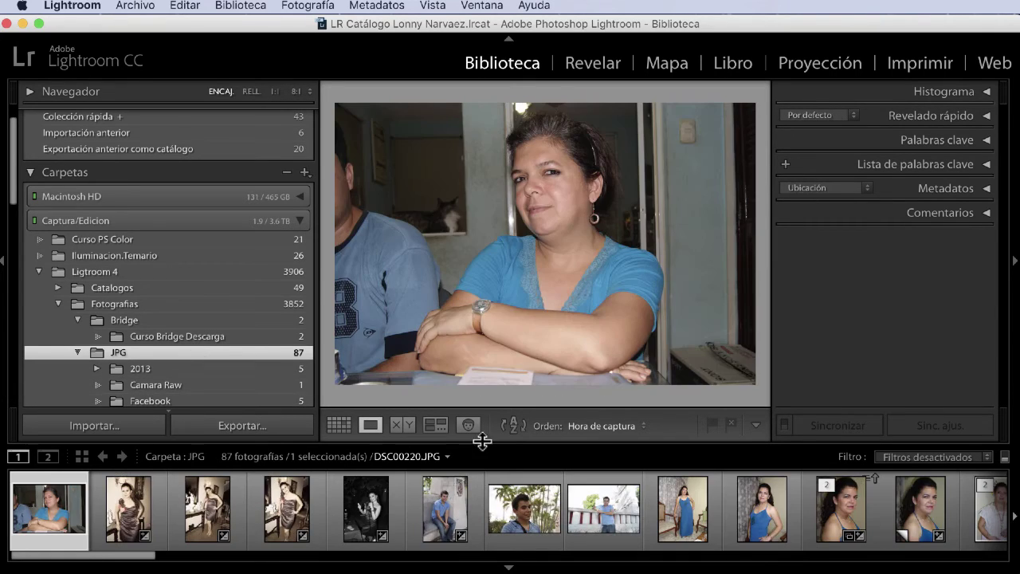
scroll(488, 494, "down", 3)
scroll(490, 494, "down", 3)
scroll(492, 491, "down", 3)
scroll(492, 486, "down", 3)
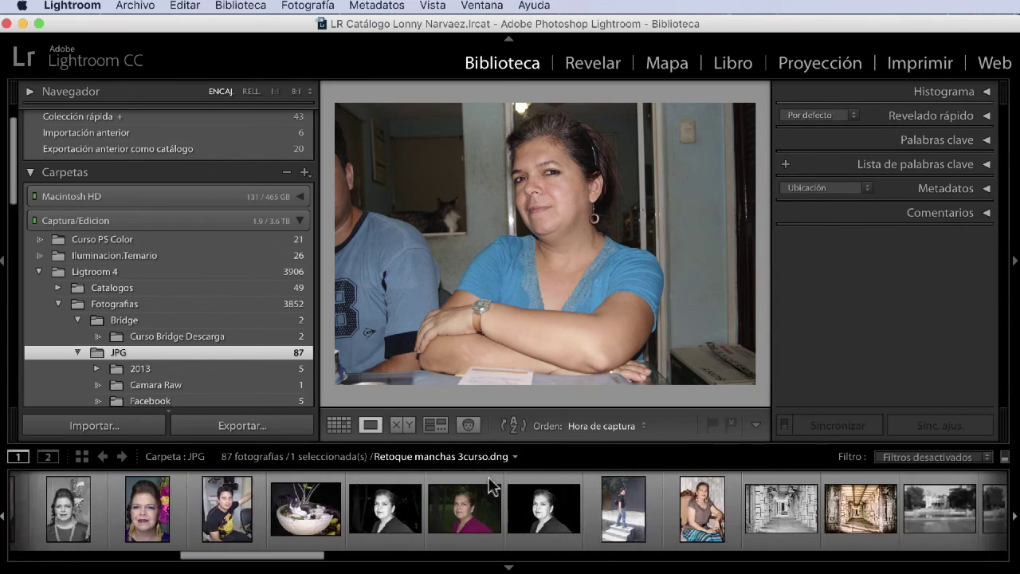
scroll(491, 487, "down", 3)
scroll(492, 486, "down", 3)
scroll(492, 486, "down", 3)
scroll(492, 487, "down", 3)
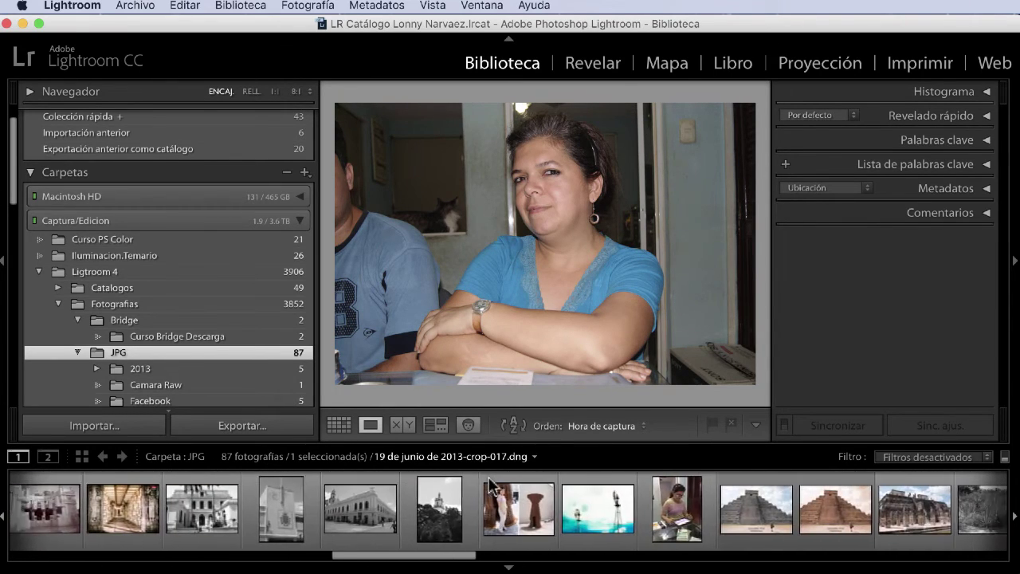
scroll(492, 486, "down", 3)
scroll(491, 487, "down", 3)
scroll(492, 486, "down", 3)
scroll(492, 487, "down", 3)
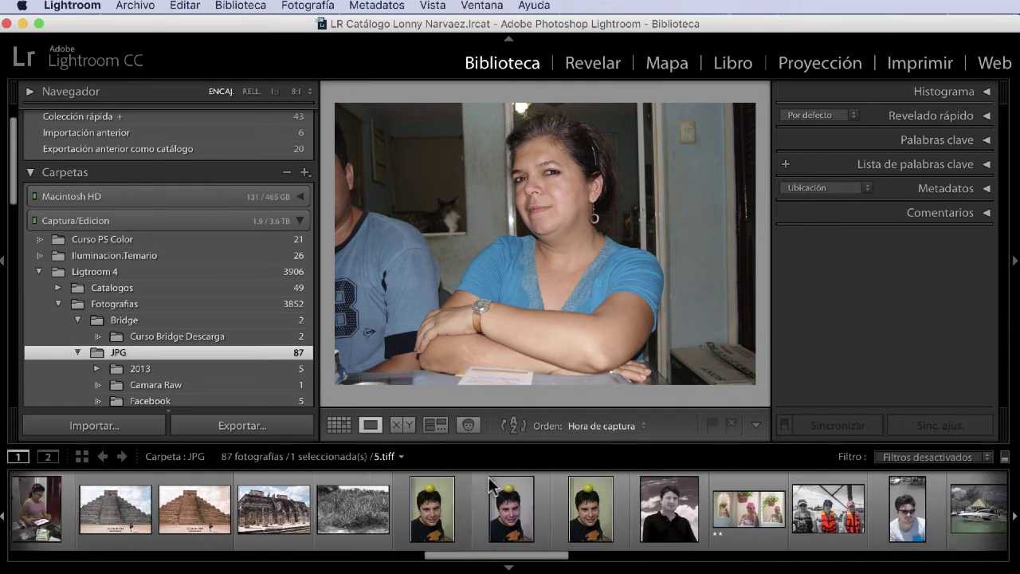
scroll(492, 487, "down", 3)
scroll(492, 486, "down", 3)
scroll(492, 486, "down", 3)
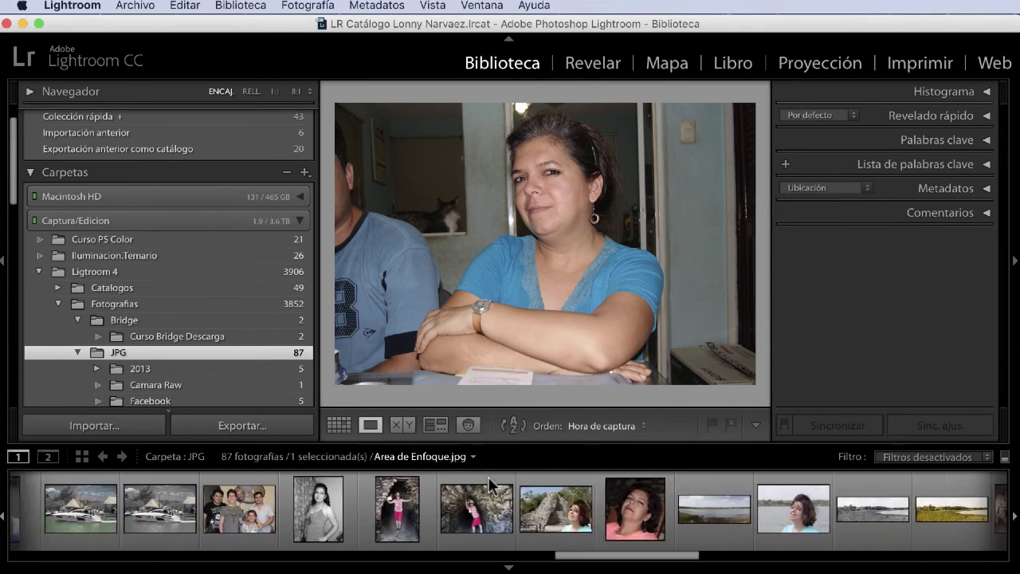
scroll(492, 486, "down", 3)
scroll(492, 486, "down", 3)
scroll(492, 486, "down", 2)
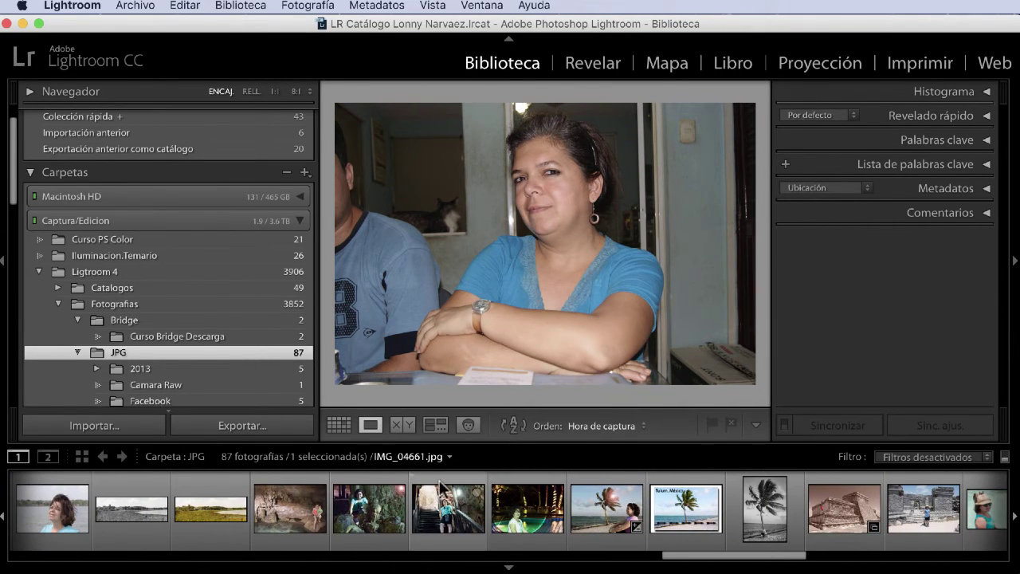
left_click(220, 511)
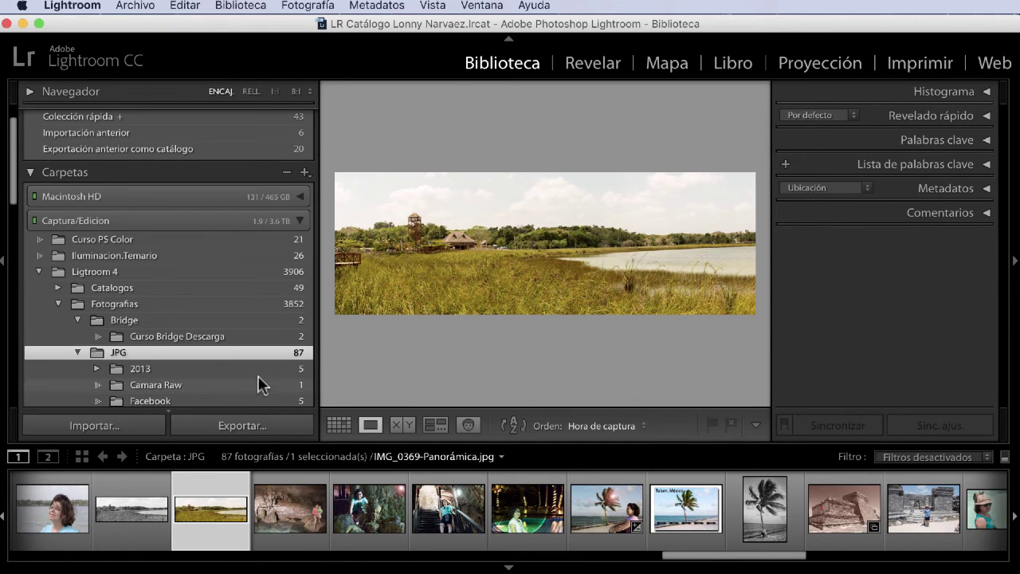
- In Develop, apply Blanco y Negro Demo to the panorama and the Tulum ruins photo
left_click(589, 64)
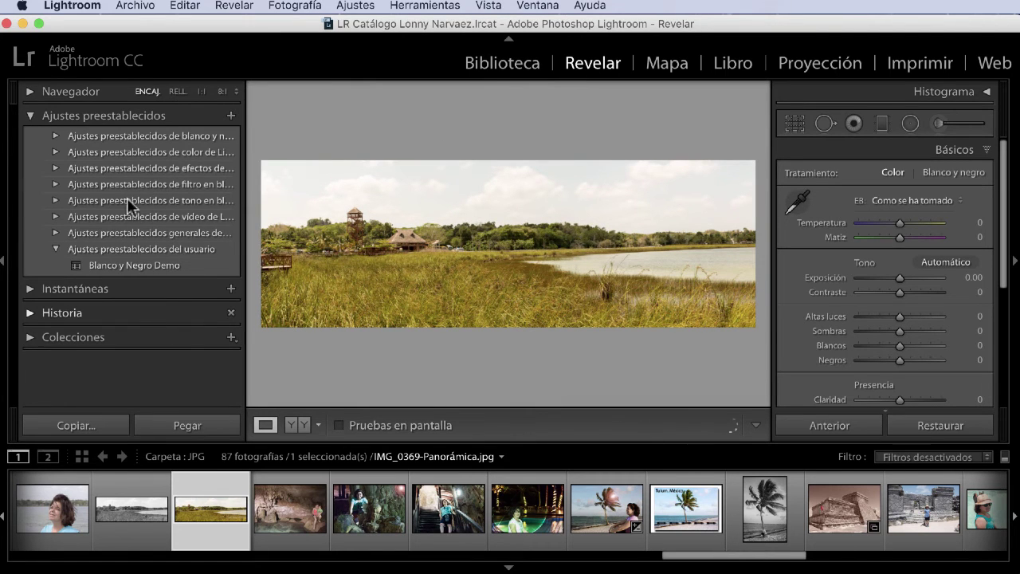
left_click(30, 116)
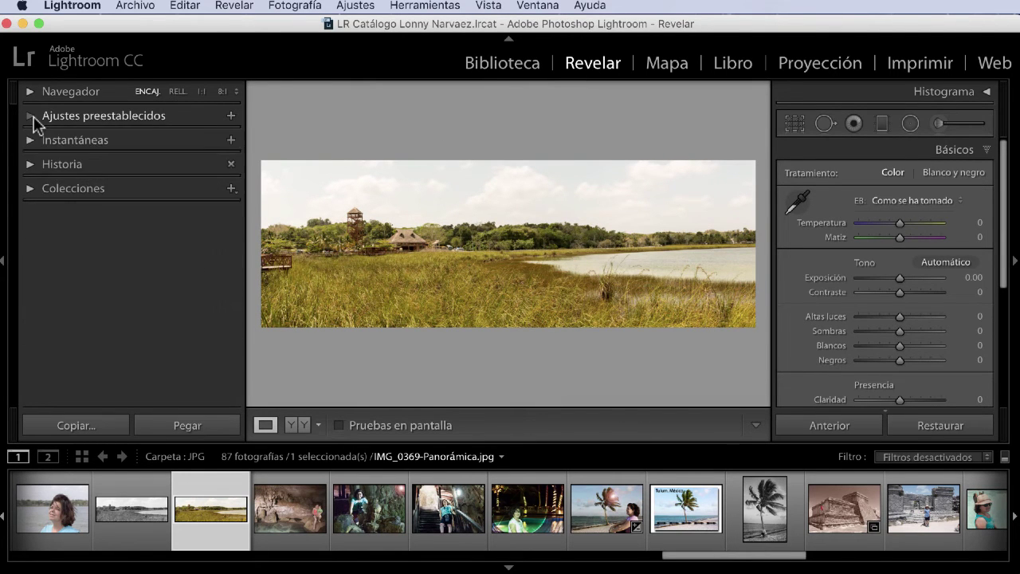
left_click(30, 117)
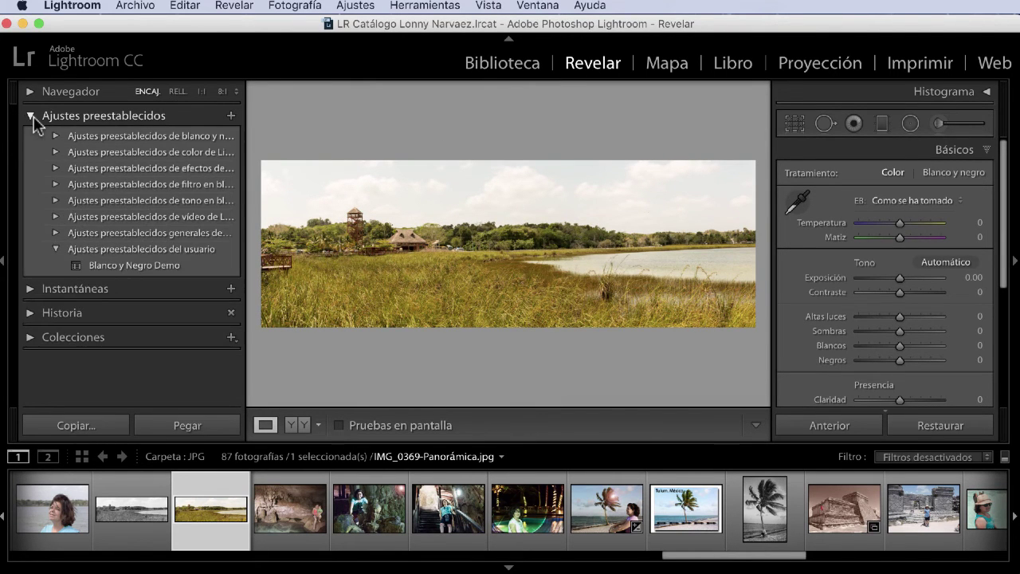
left_click(148, 266)
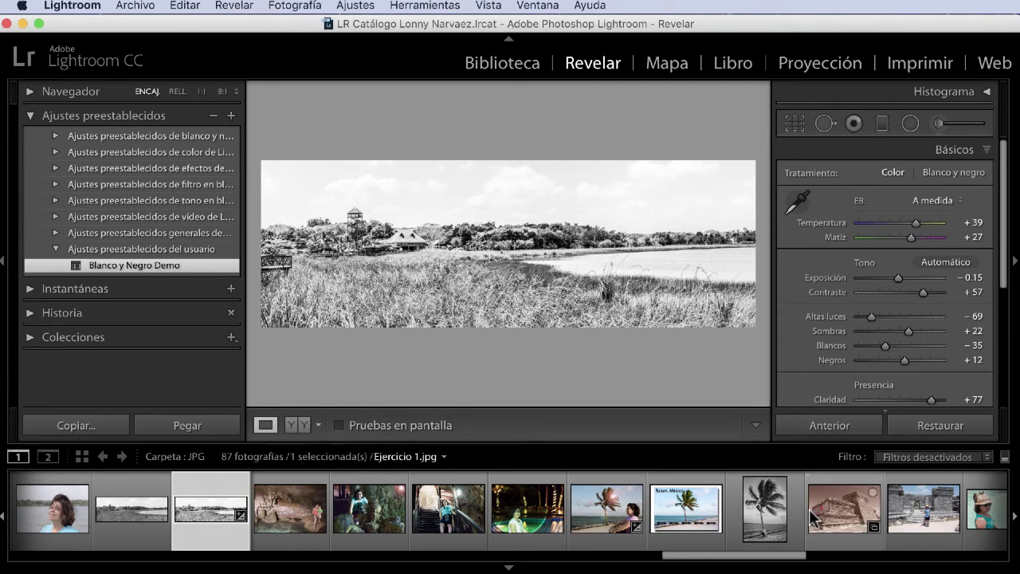
left_click(939, 518)
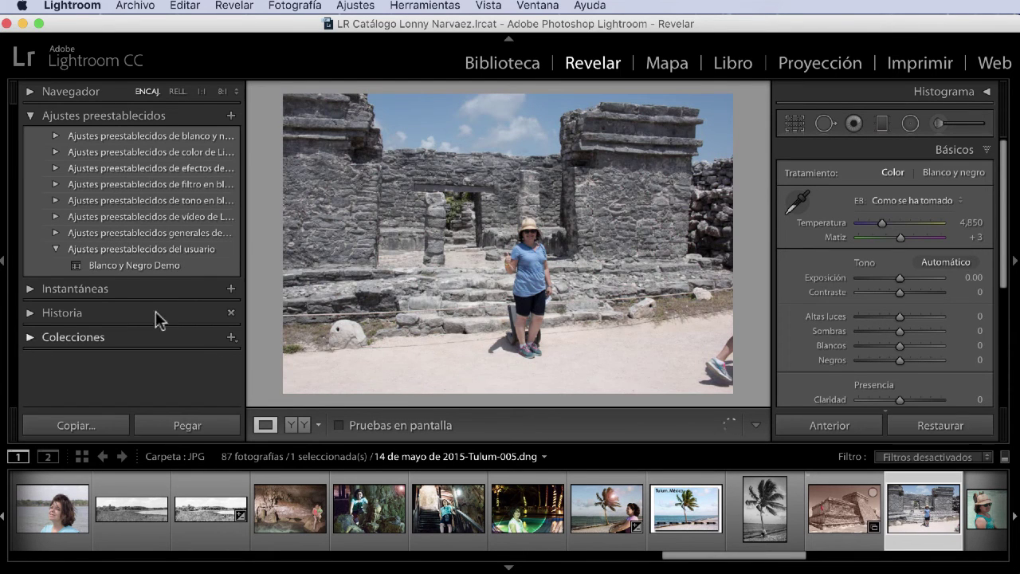
left_click(142, 271)
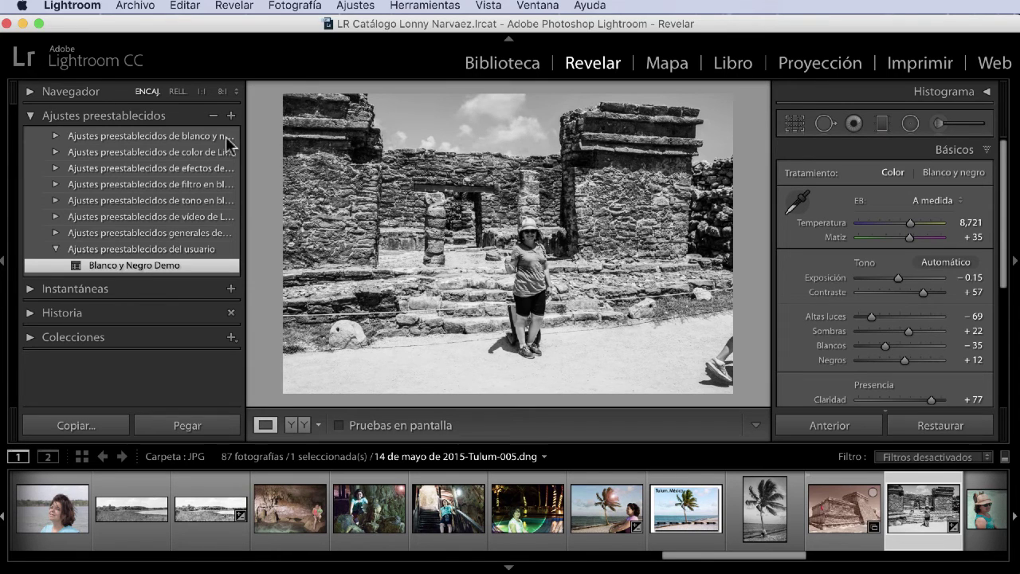
- Back in the Library, open the Copias virtuales folder with its five portraits
left_click(503, 69)
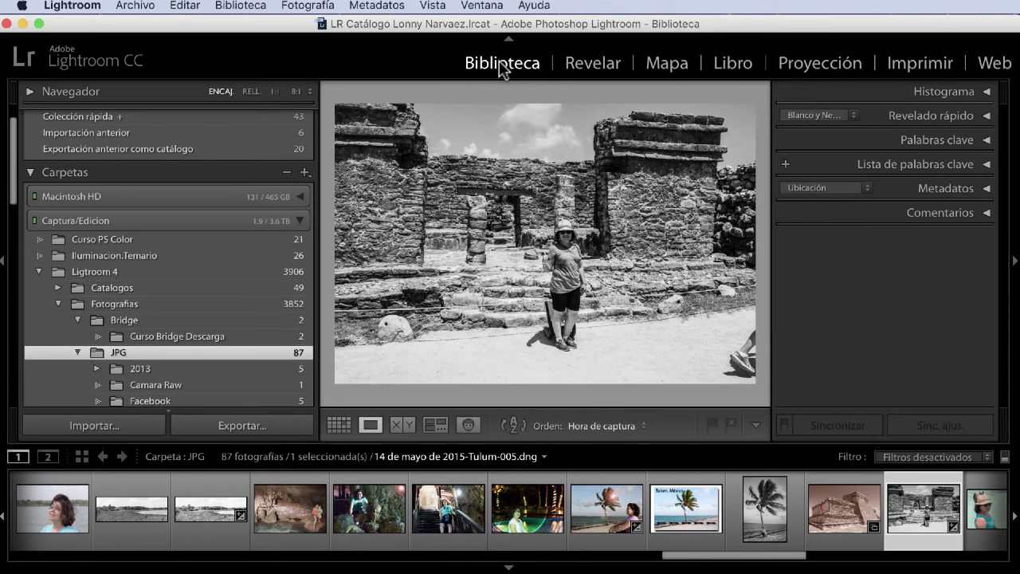
scroll(248, 315, "down", 3)
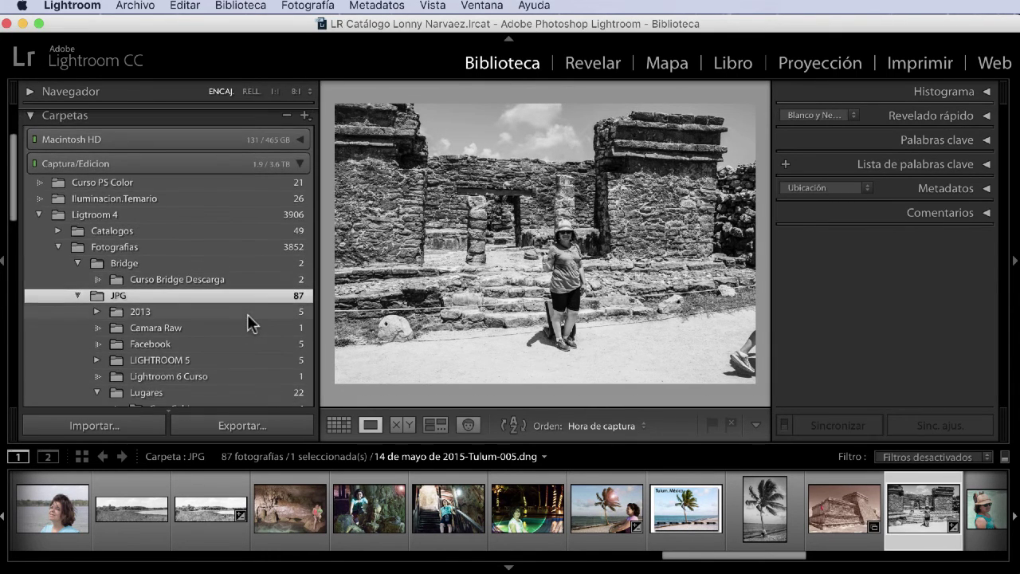
scroll(247, 314, "down", 3)
scroll(247, 314, "down", 2)
scroll(247, 314, "down", 2)
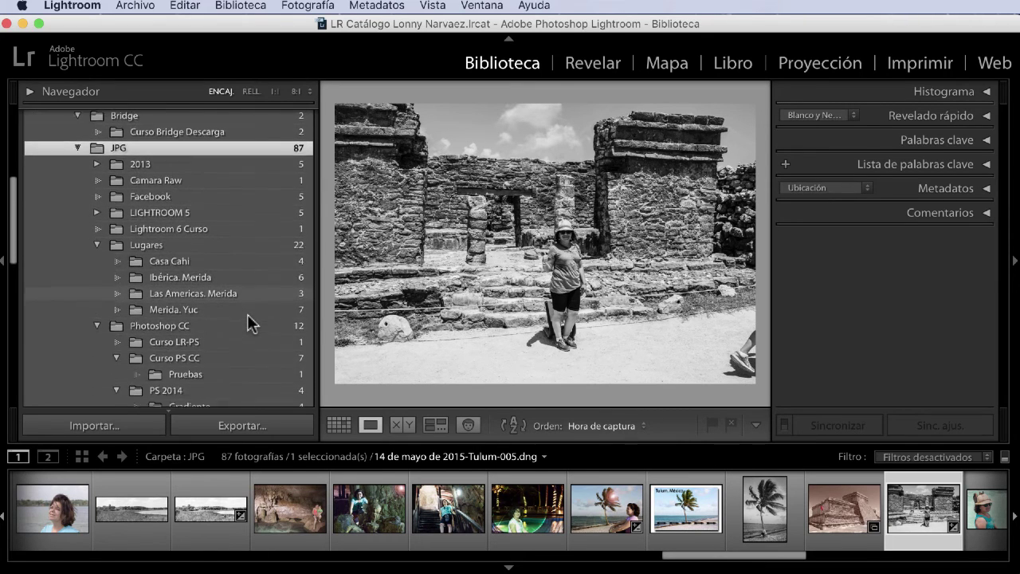
scroll(247, 315, "down", 2)
scroll(247, 315, "down", 1)
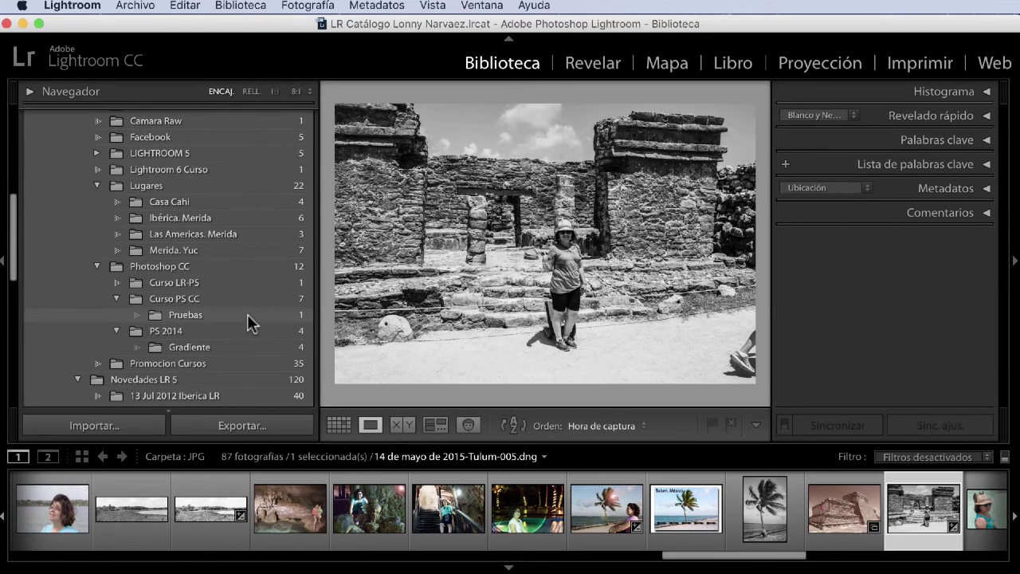
scroll(247, 314, "down", 2)
scroll(247, 314, "down", 1)
scroll(247, 314, "down", 2)
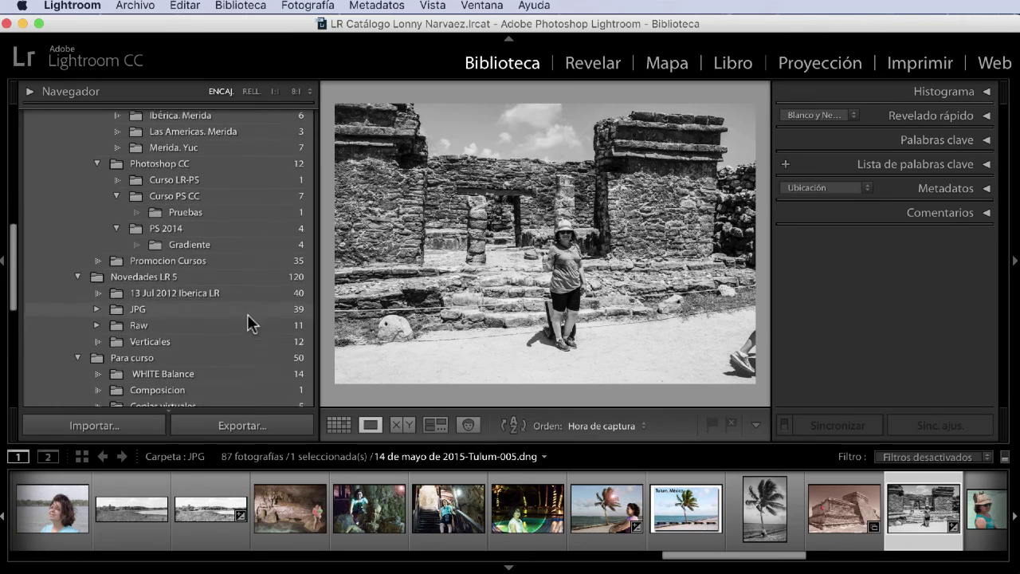
scroll(247, 314, "down", 6)
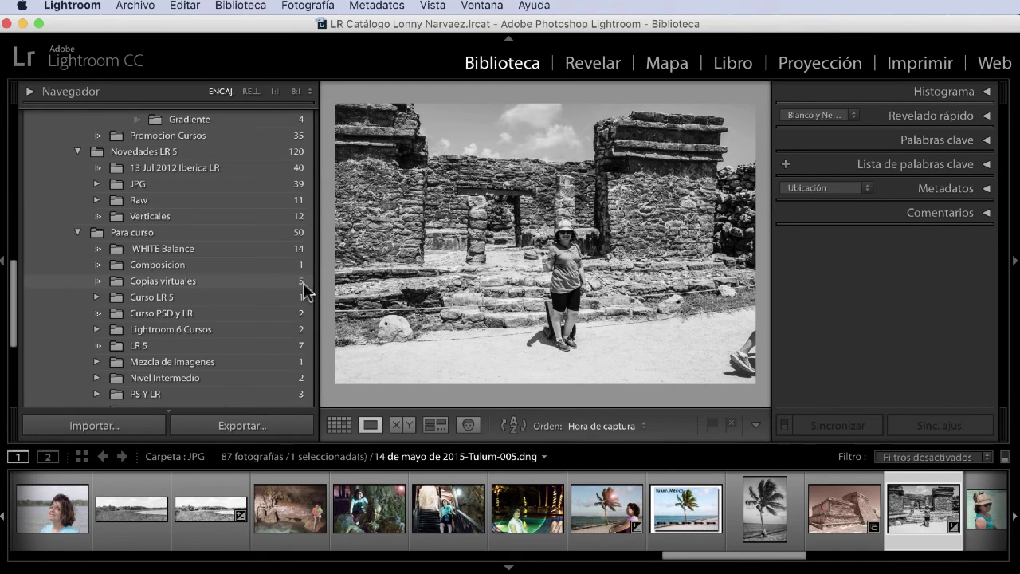
left_click(214, 280)
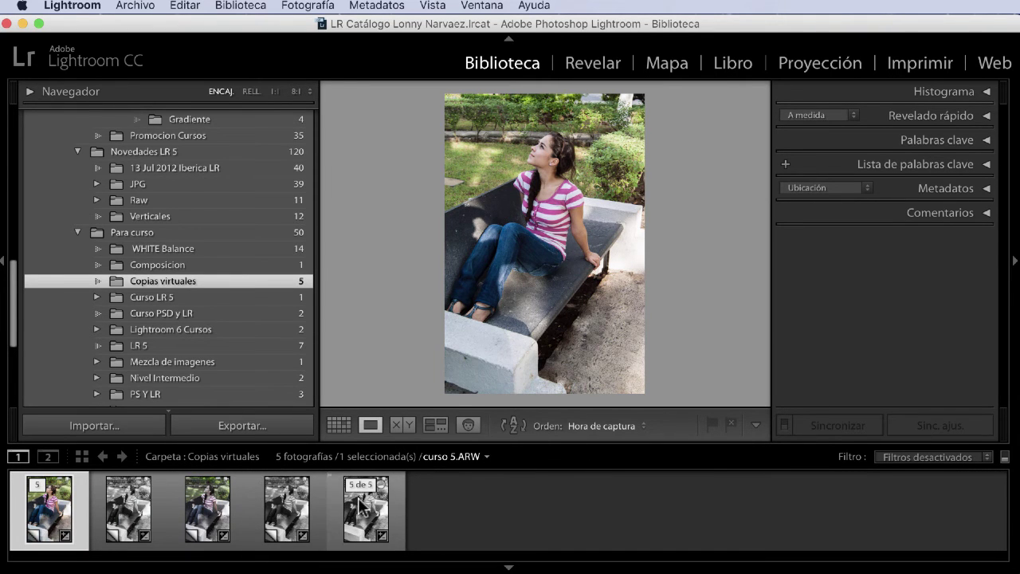
mouse_move(365, 509)
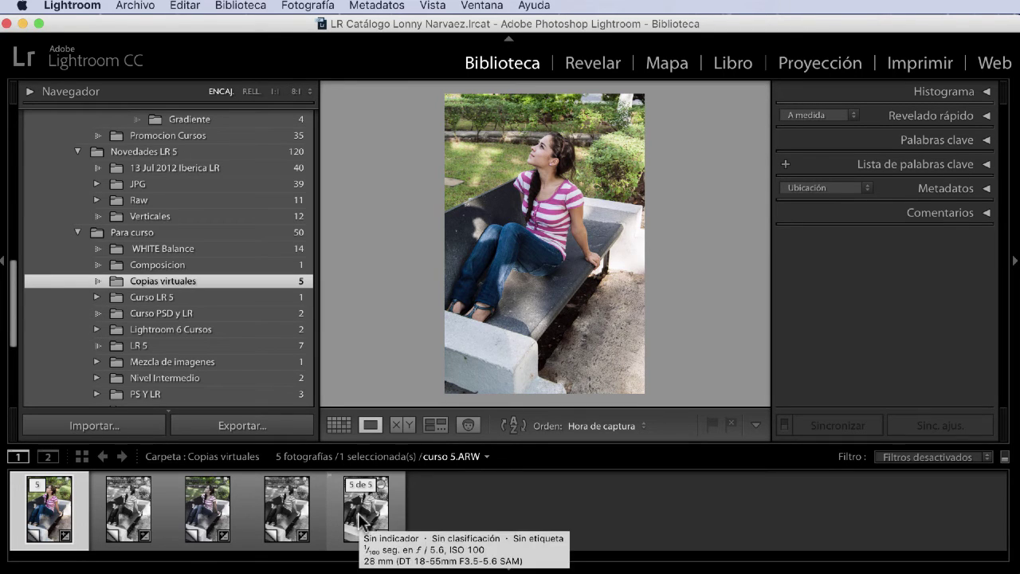
- Undo the black-and-white look on Copiar 4 and switch to Develop
left_click(360, 523)
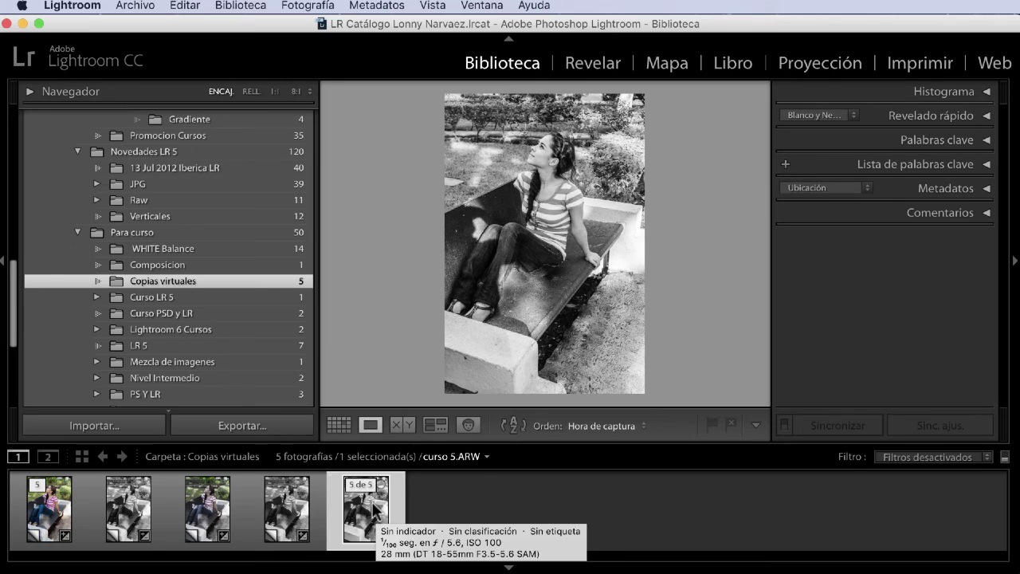
key("super+z")
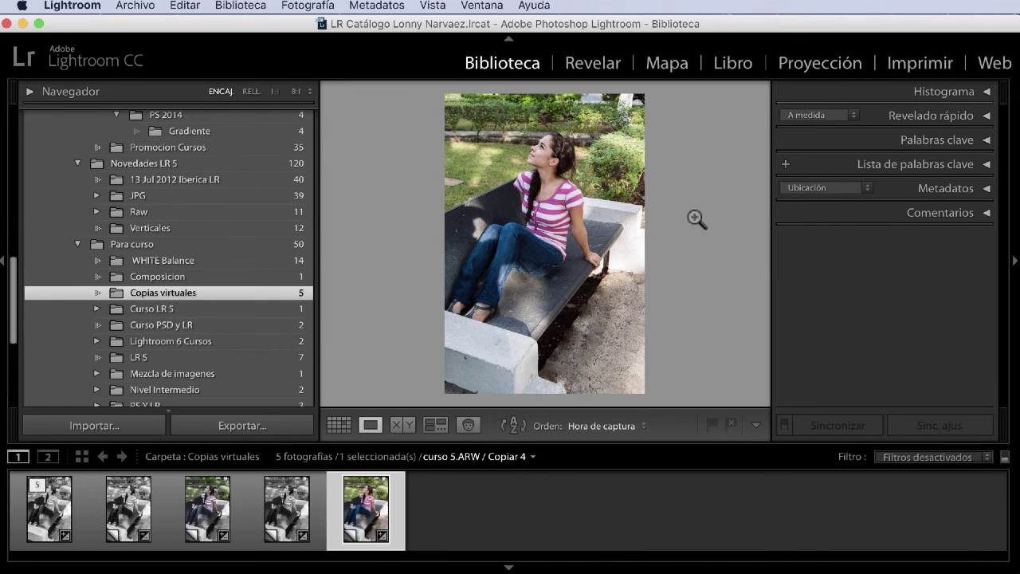
left_click(604, 66)
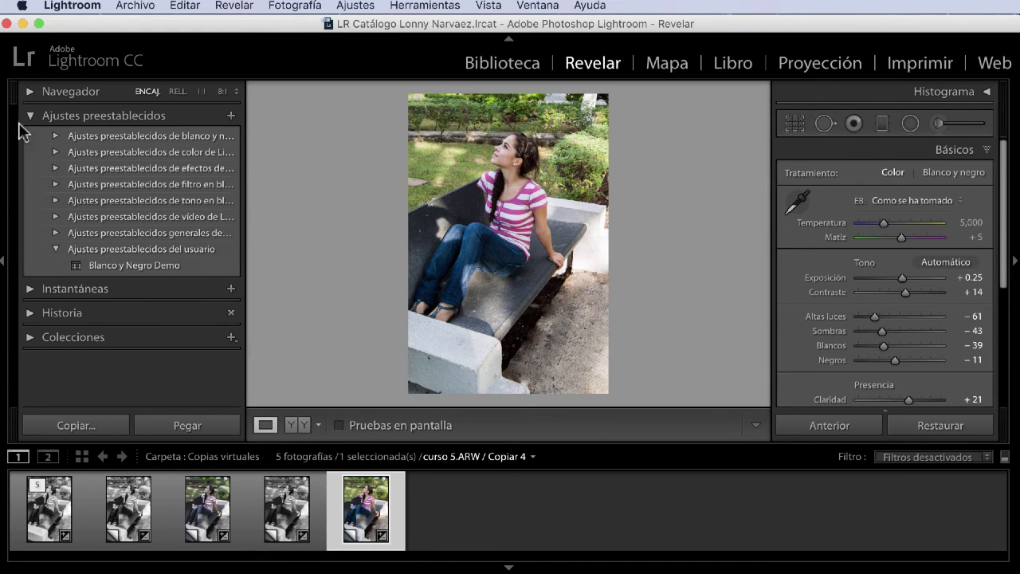
- Apply Blanco y Negro Demo to the fifth copy and reset the original curso 5.ARW to colour
left_click(116, 264)
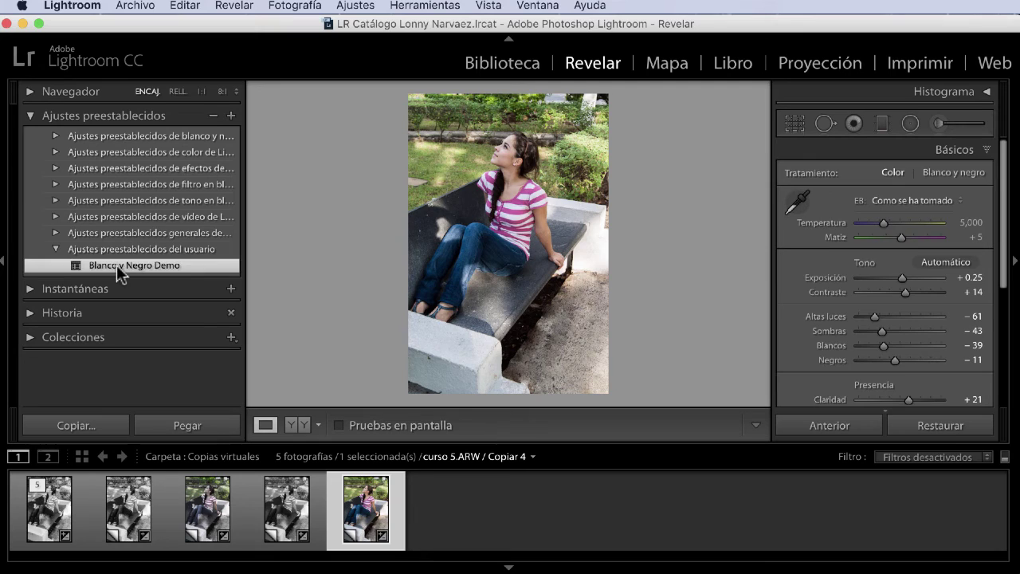
left_click(51, 521)
mouse_move(50, 508)
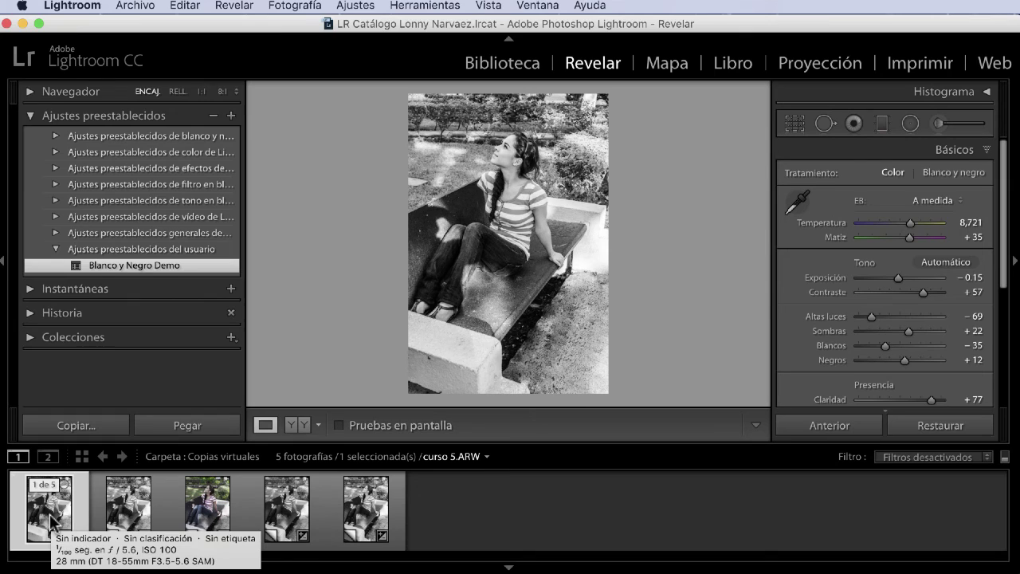
left_click(922, 429)
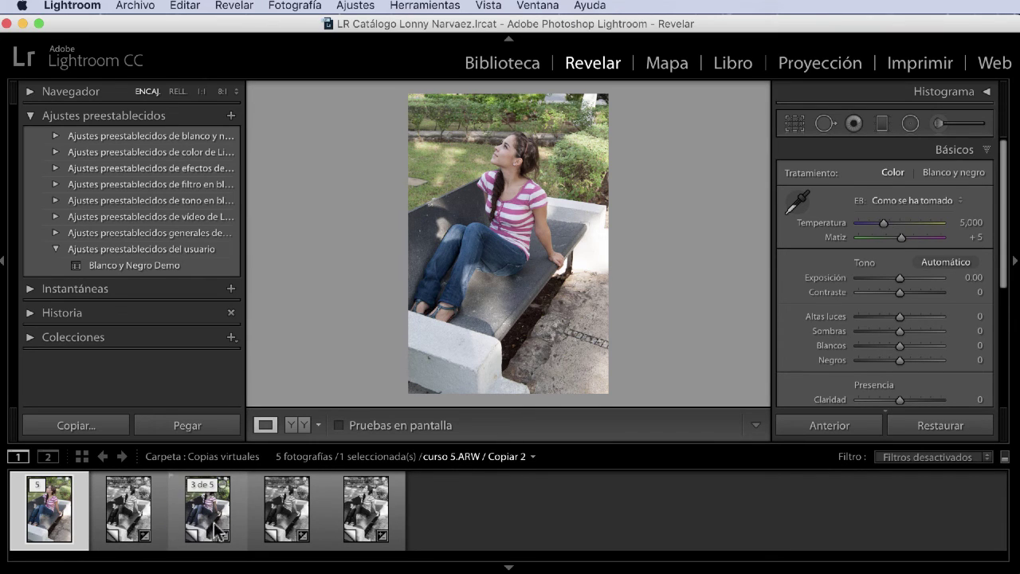
- Preview Blanco y Negro Demo on the original, then select the black-and-white Copiar 4
left_click(166, 267)
left_click(361, 510)
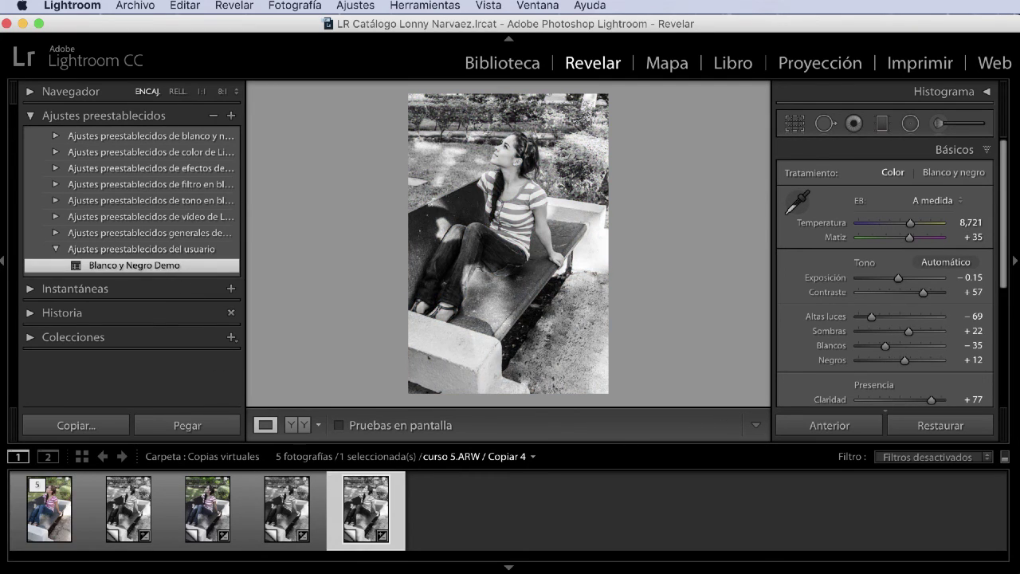